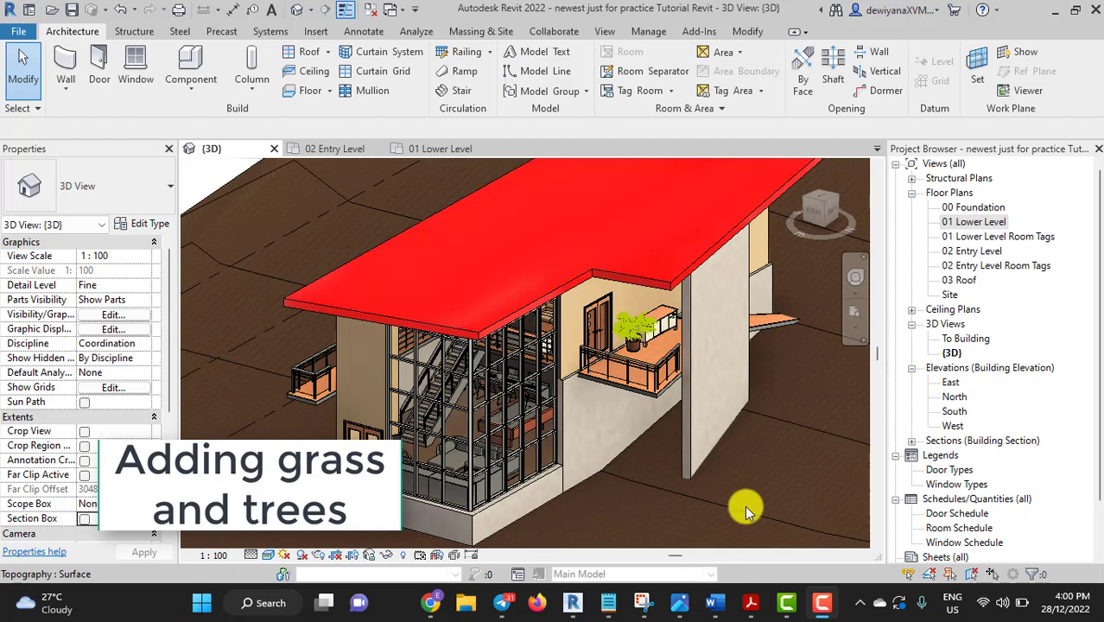
# Step: Zoom and orbit the 3D view to a higher, top-down angle on the house
pyautogui.scroll(-2, 745, 505)
pyautogui.scroll(-2, 722, 469)
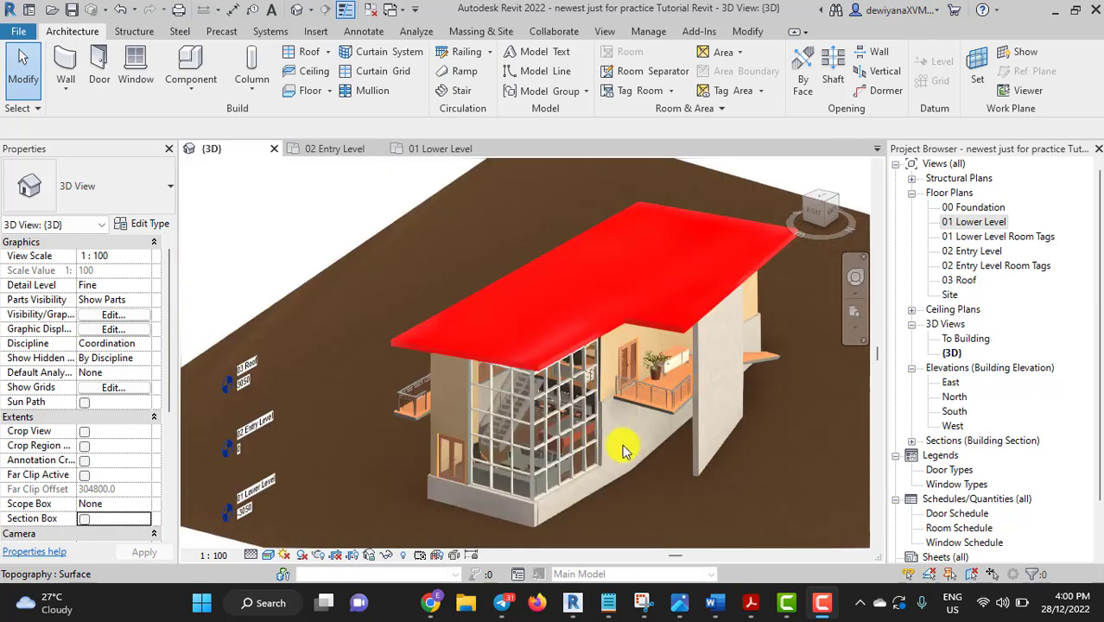
pyautogui.scroll(1, 682, 453)
pyautogui.moveTo(714, 456)
pyautogui.keyDown('shift'); pyautogui.mouseDown(button='middle')
pyautogui.moveTo(784, 456)
pyautogui.moveTo(771, 438)
pyautogui.moveTo(698, 436)
pyautogui.mouseUp(button='middle'); pyautogui.keyUp('shift')
pyautogui.scroll(1, 697, 466)
pyautogui.scroll(1, 754, 424)
pyautogui.scroll(1, 760, 424)
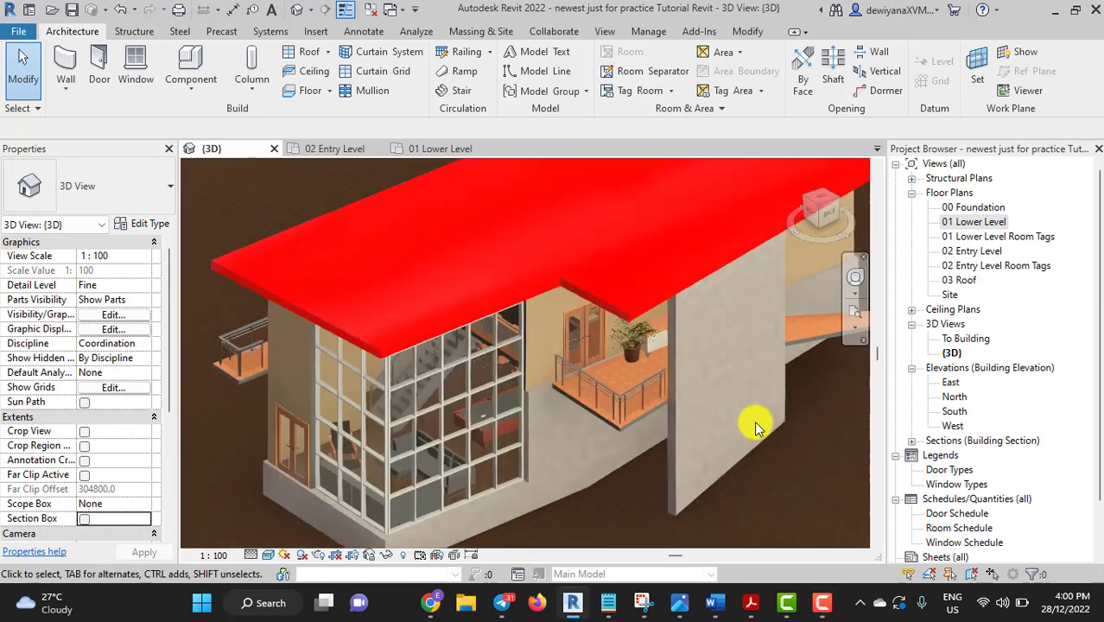
pyautogui.scroll(1, 747, 423)
pyautogui.scroll(-3, 747, 418)
pyautogui.moveTo(747, 418)
pyautogui.keyDown('shift'); pyautogui.mouseDown(button='middle')
pyautogui.moveTo(610, 422)
pyautogui.moveTo(667, 331)
pyautogui.mouseUp(button='middle'); pyautogui.keyUp('shift')
pyautogui.scroll(-2, 654, 322)
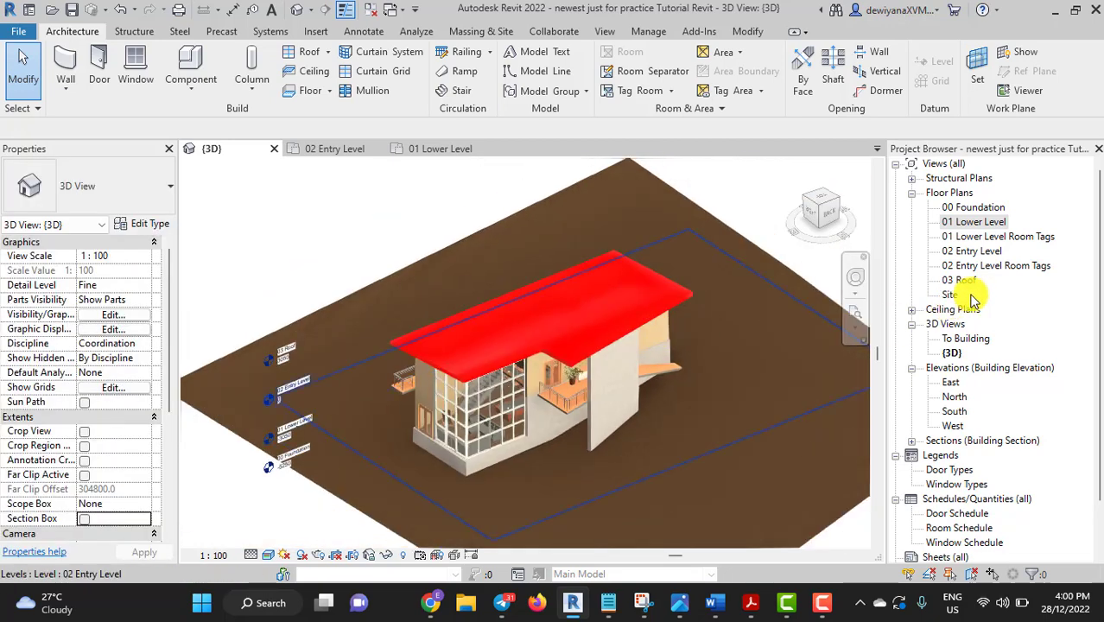
# Step: Open the Site plan, return to {3D}, and select the topography surface under the house
pyautogui.doubleClick(951, 295)
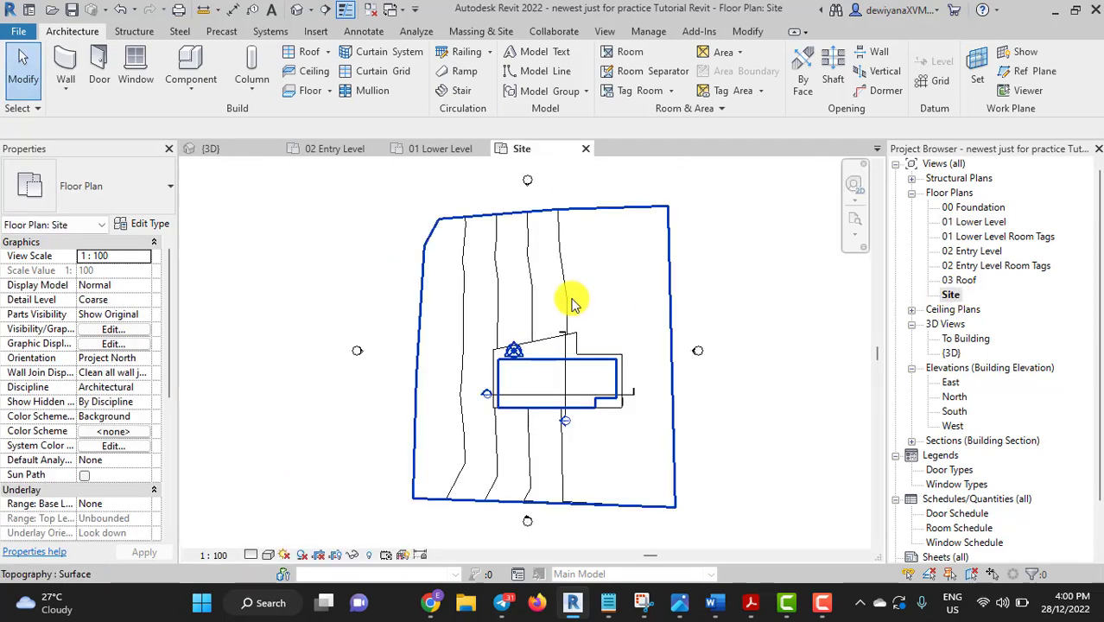
pyautogui.click(220, 151)
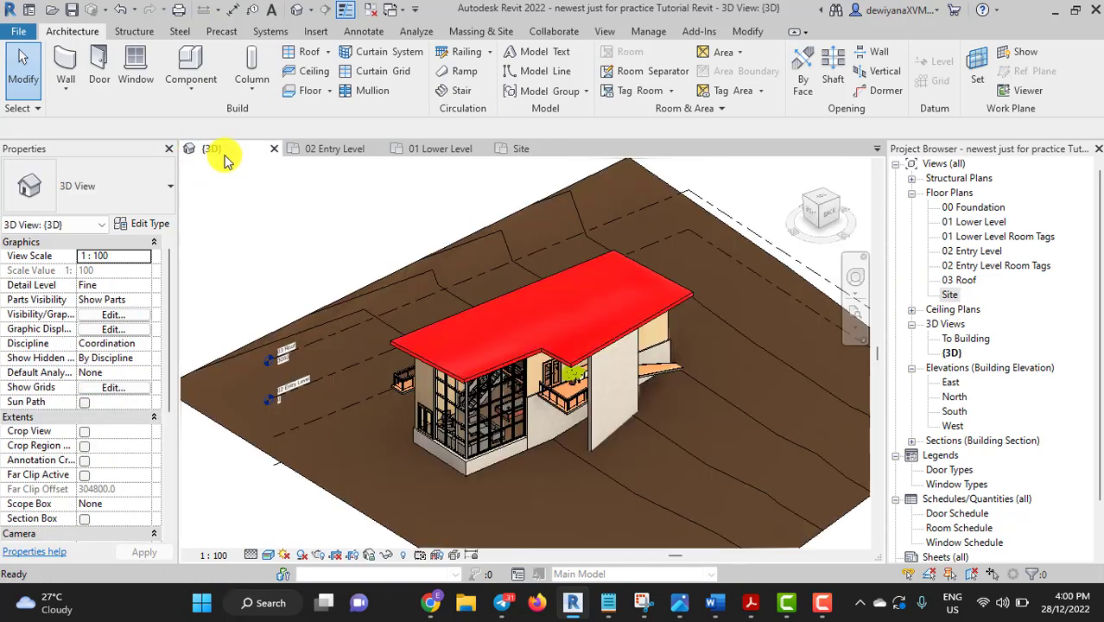
pyautogui.click(609, 176)
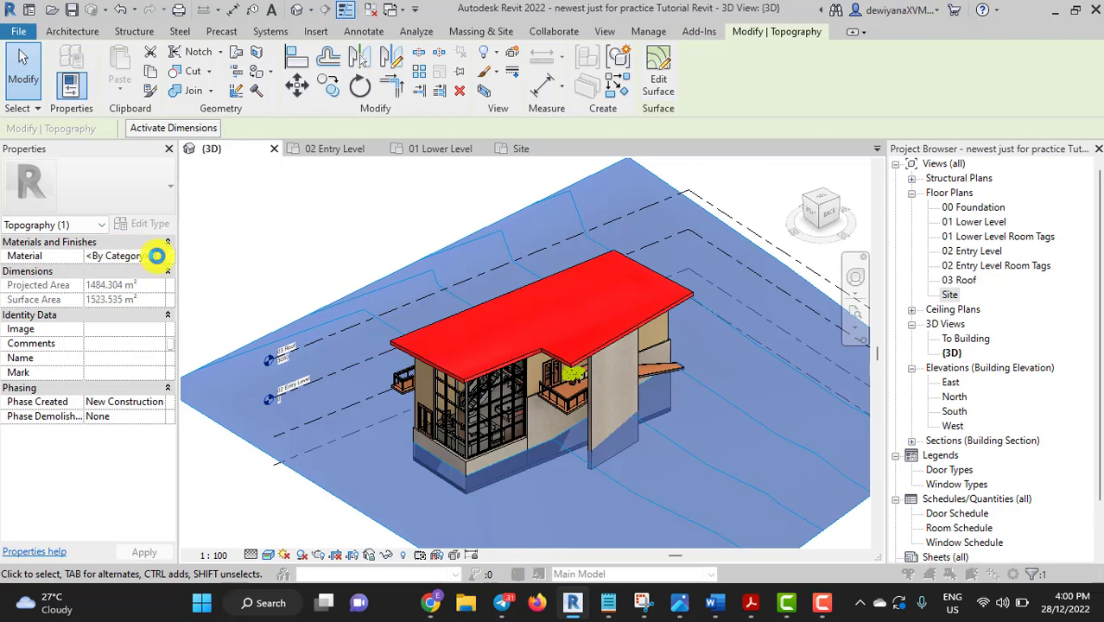
# Step: Create the blank material Default New Material(11) from the topography's Material Browser
pyautogui.click(157, 256)
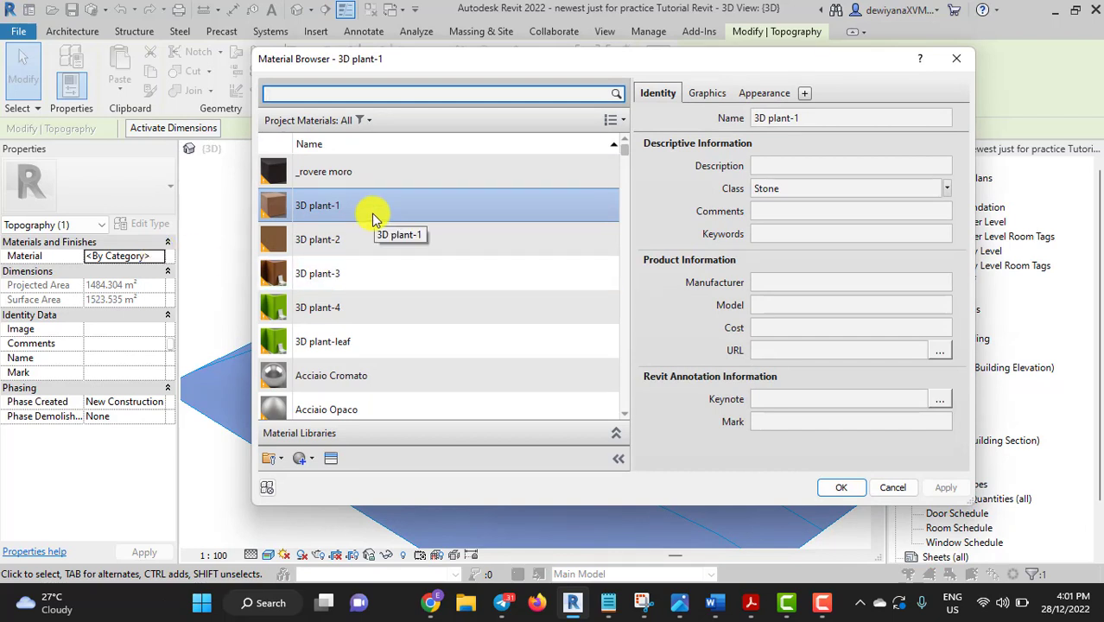
pyautogui.scroll(-1, 354, 345)
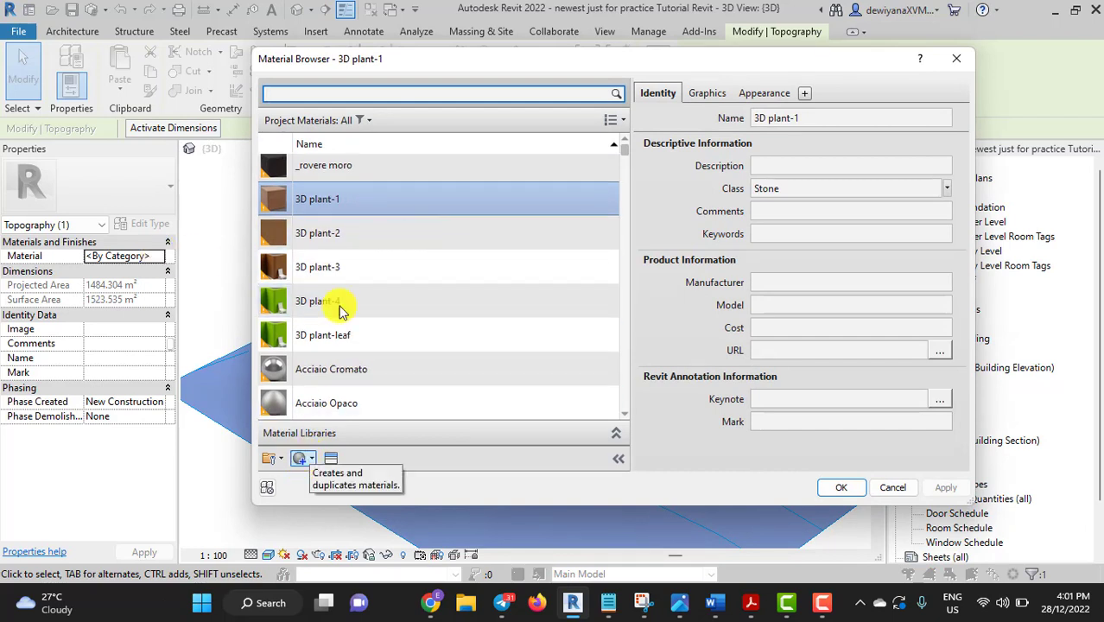
pyautogui.scroll(1, 339, 308)
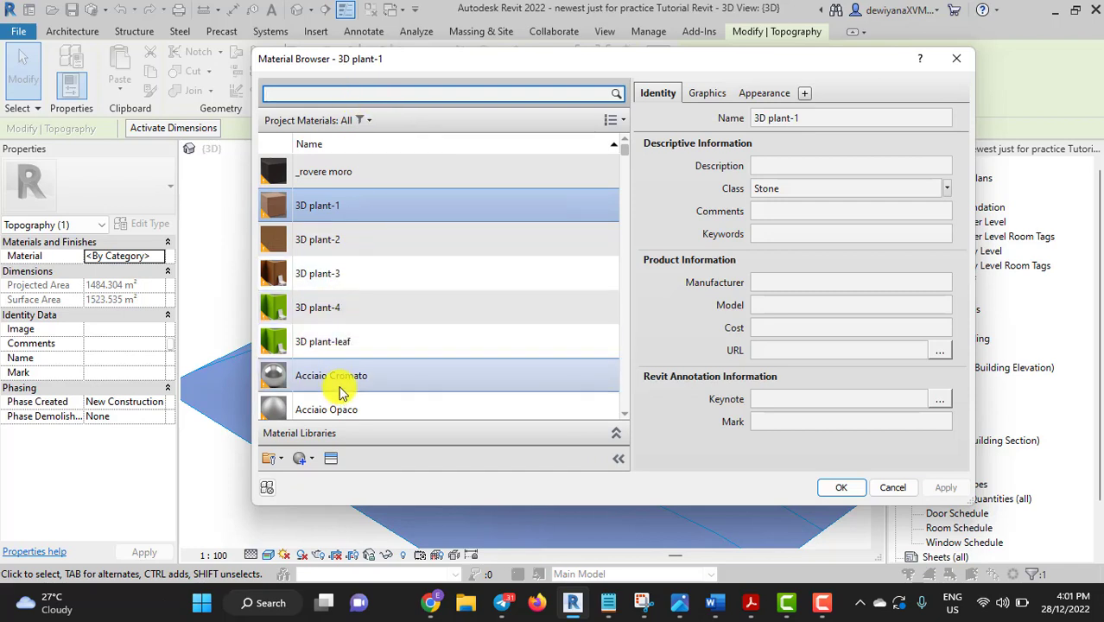
pyautogui.scroll(-1, 343, 377)
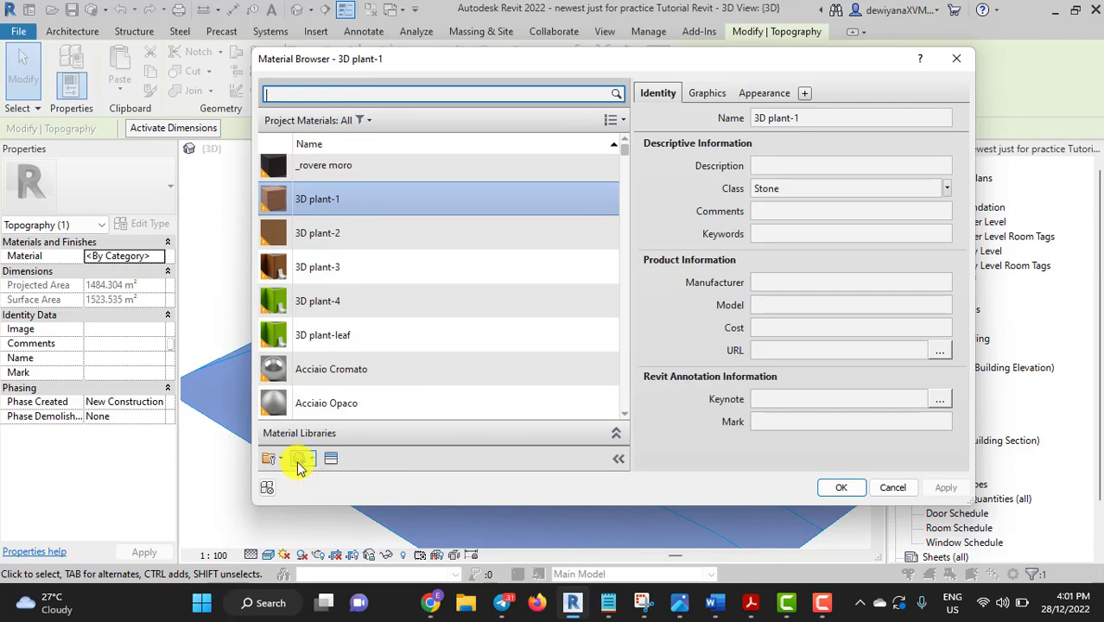
pyautogui.click(309, 461)
pyautogui.click(312, 476)
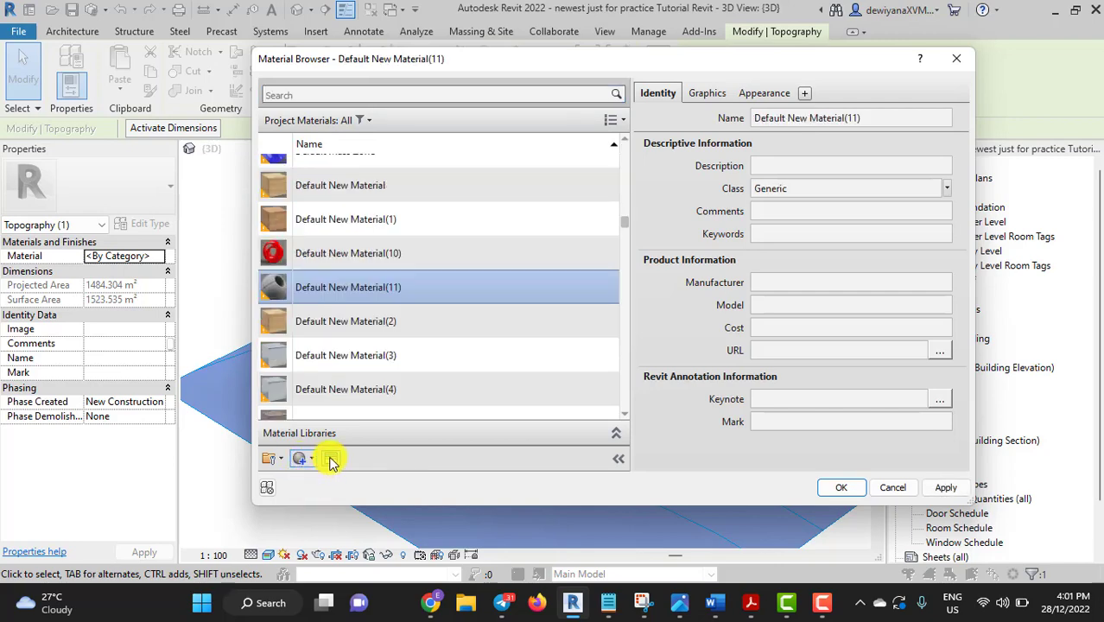
pyautogui.click(330, 458)
# Step: Search appearance assets for 'grass' and assign Grass - Dark Rye to the new material
pyautogui.click(797, 143)
pyautogui.write('grass')
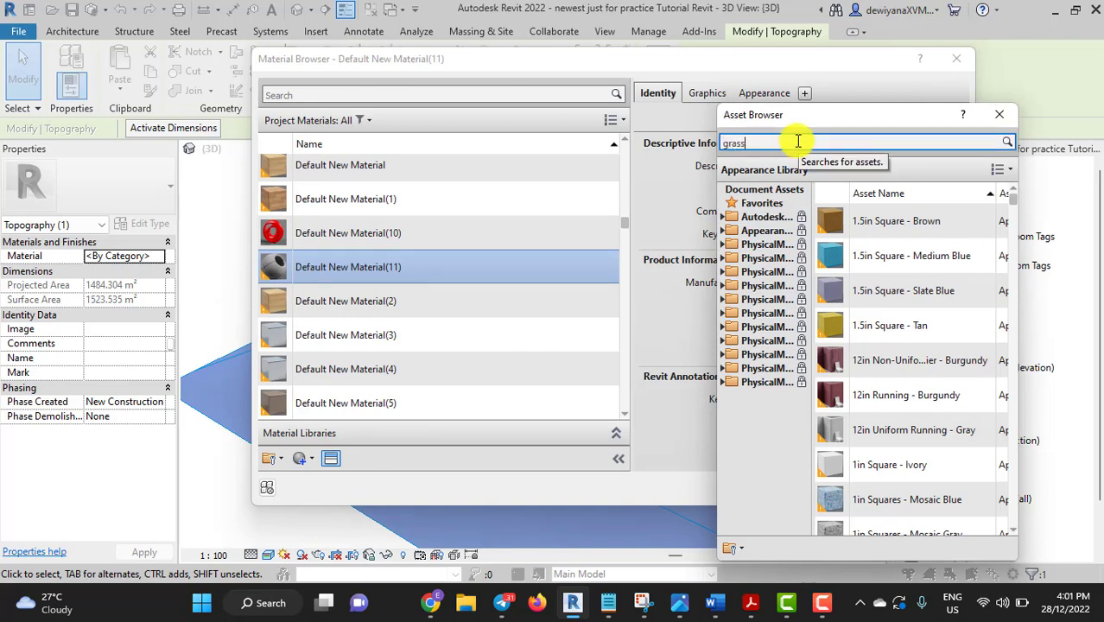
pyautogui.press('Return')
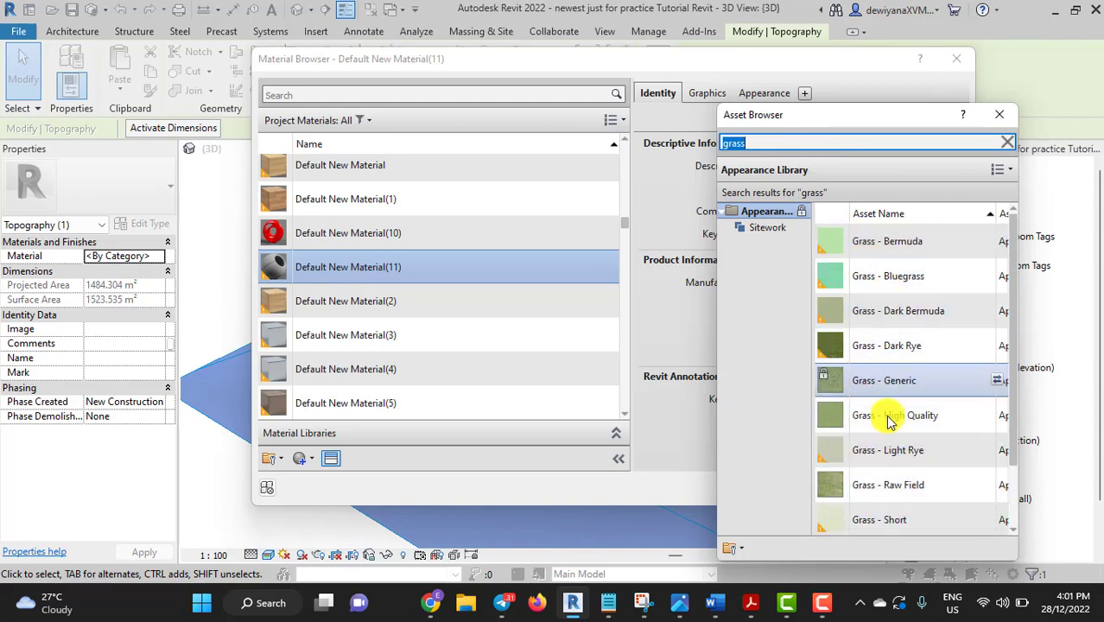
pyautogui.scroll(-1, 892, 482)
pyautogui.scroll(1, 917, 378)
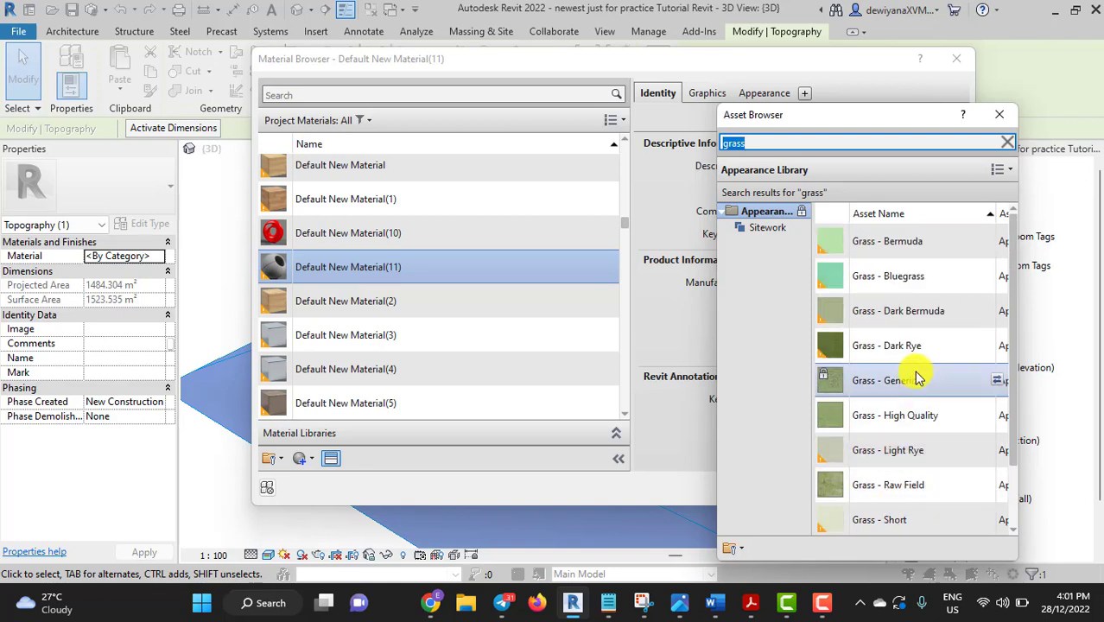
pyautogui.click(903, 355)
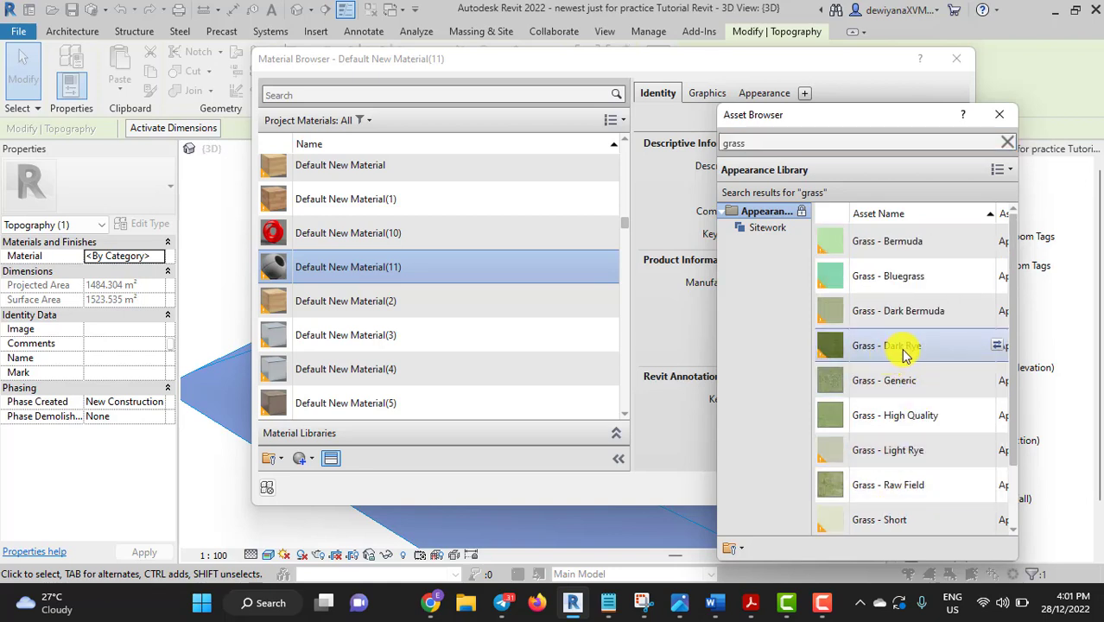
pyautogui.click(996, 346)
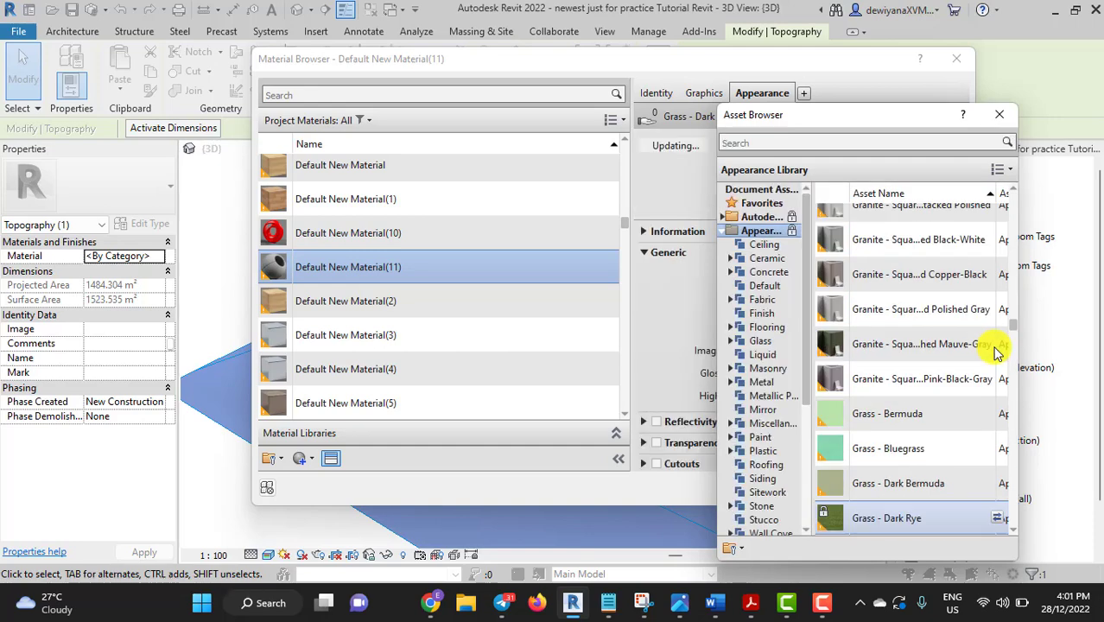
# Step: Set the material's graphics shading to use its render appearance colour
pyautogui.click(1000, 117)
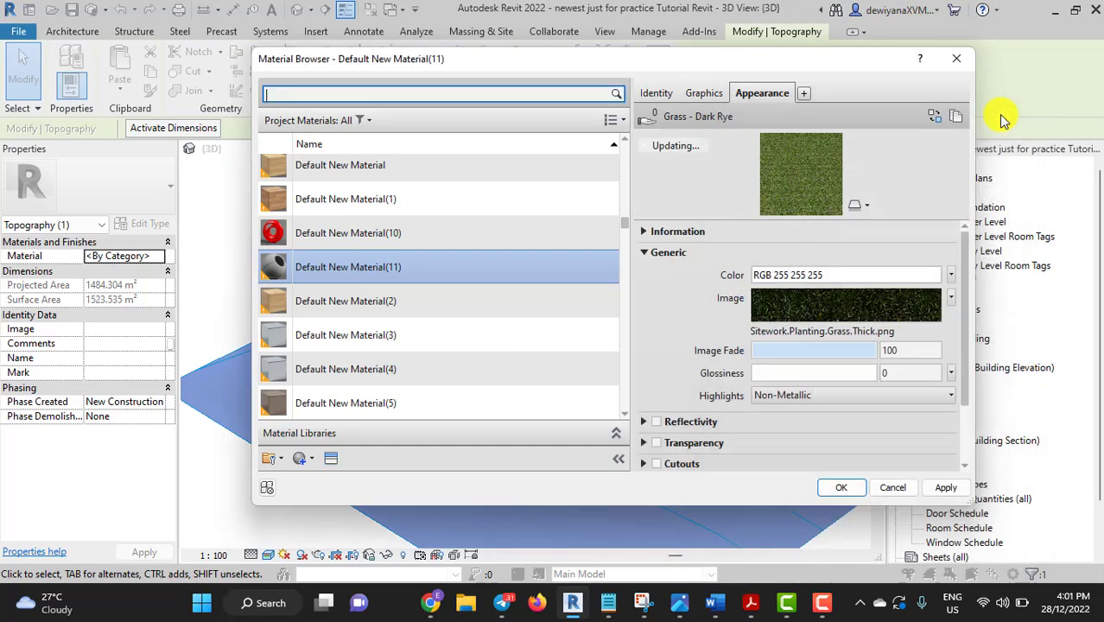
pyautogui.click(701, 95)
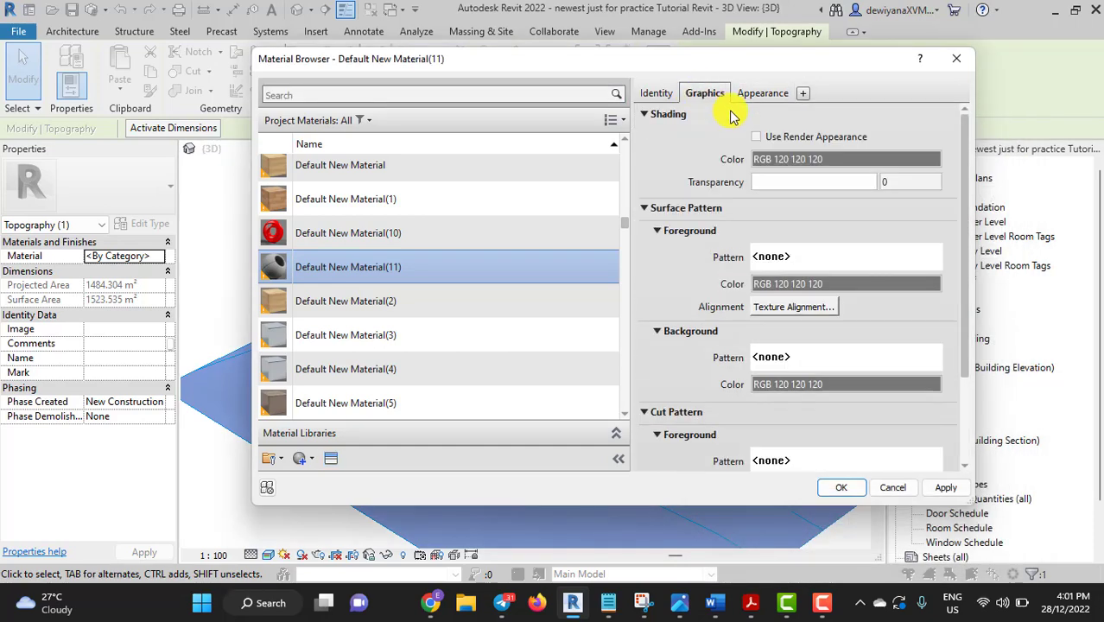
pyautogui.click(760, 138)
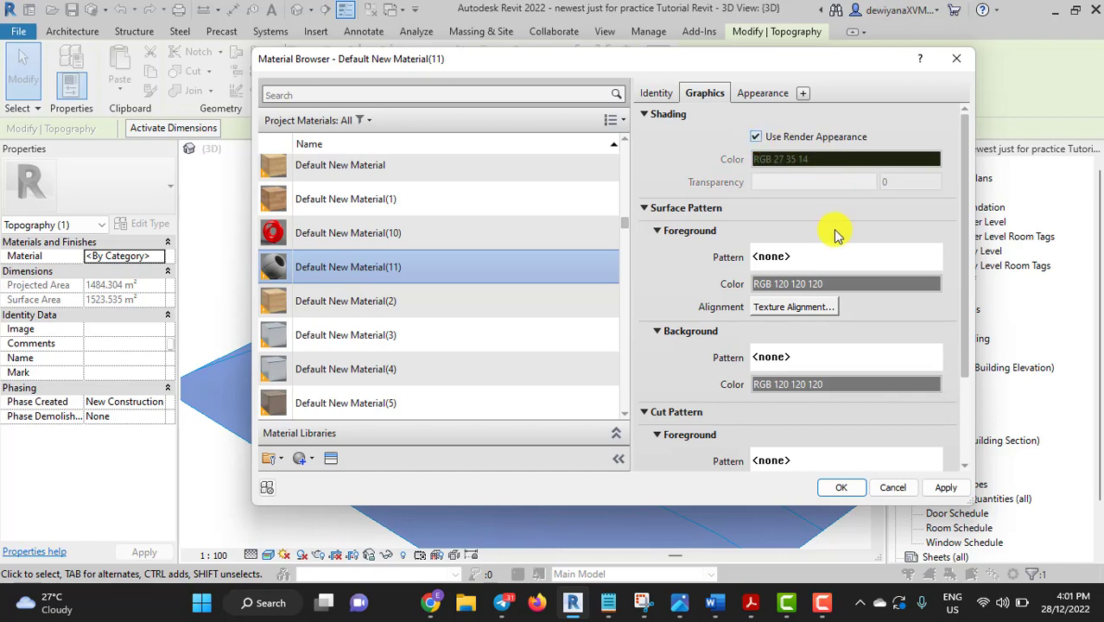
pyautogui.click(658, 95)
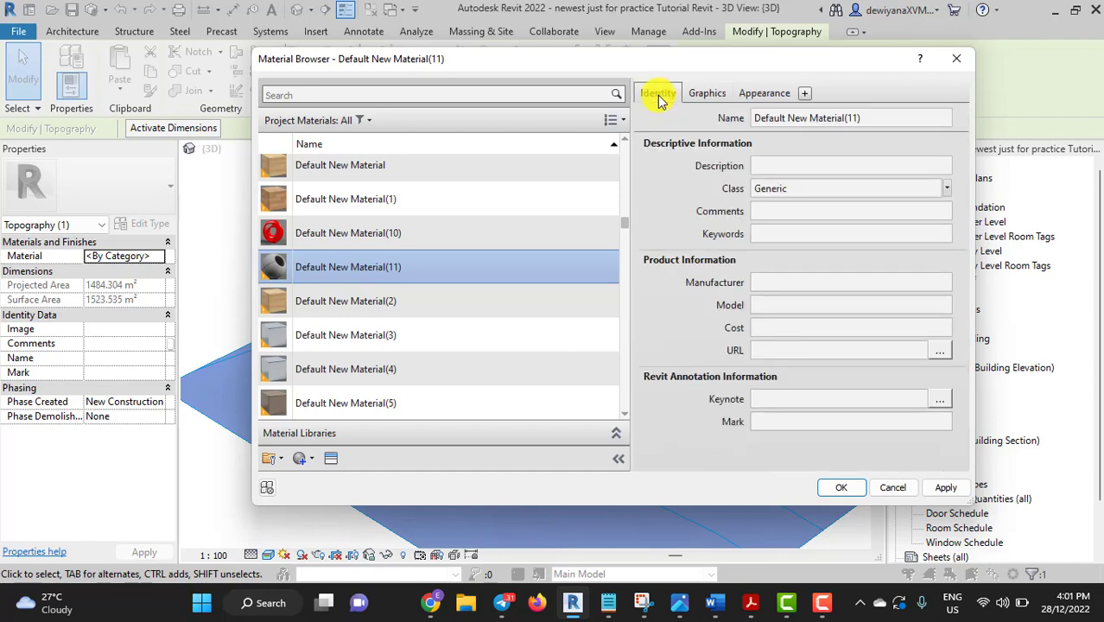
# Step: Rename the material Grass Dark Rye and apply it to the topography
pyautogui.click(836, 117)
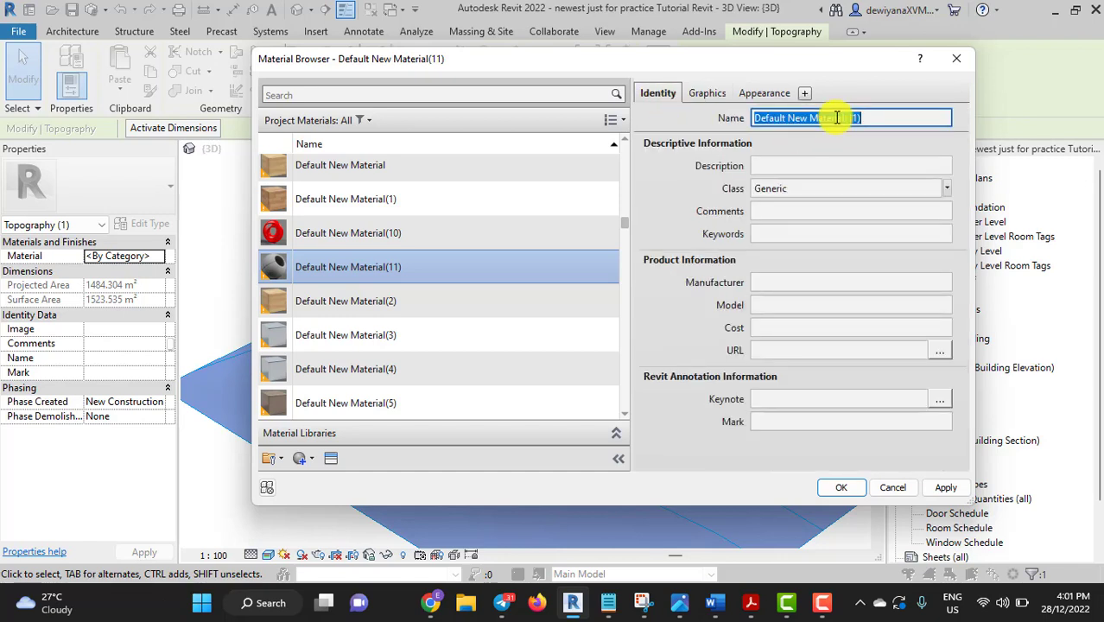
pyautogui.write('Grass Dark Rye')
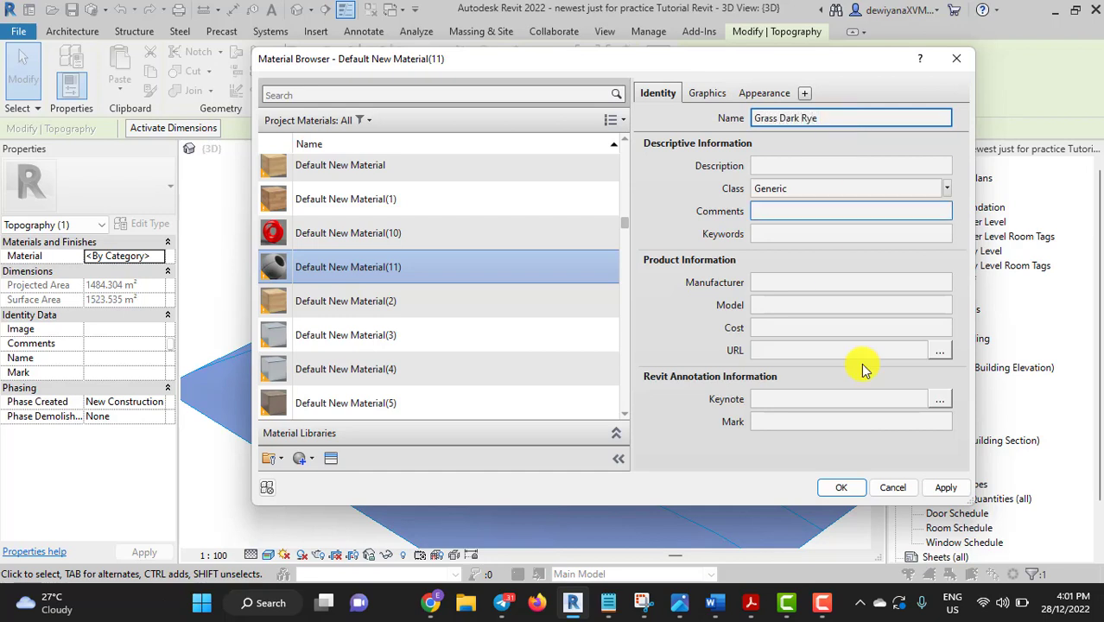
pyautogui.click(948, 491)
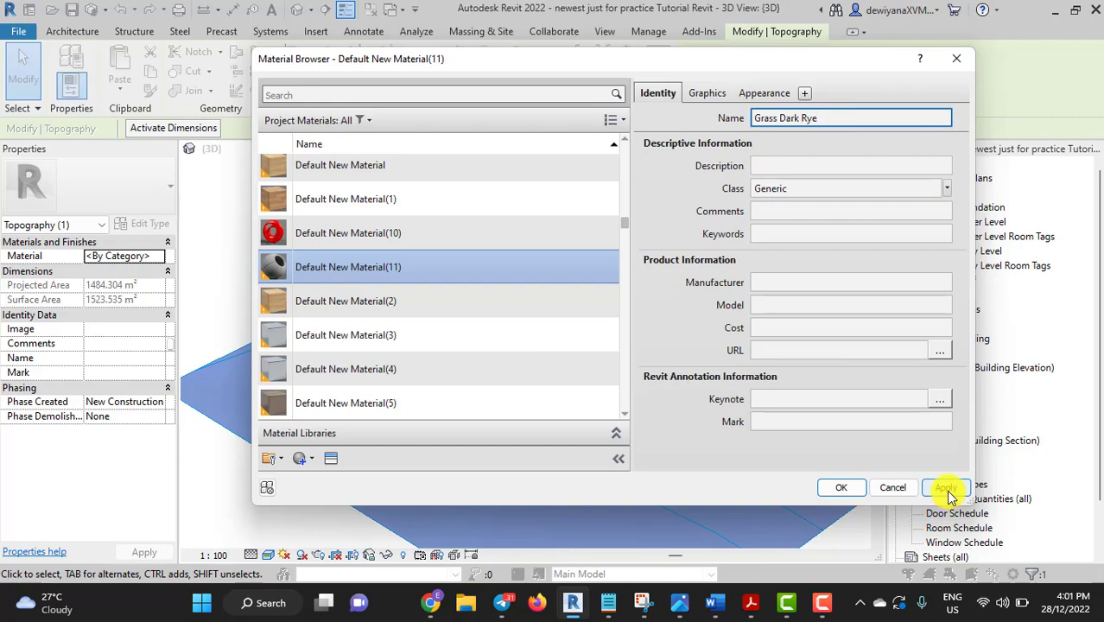
pyautogui.click(843, 489)
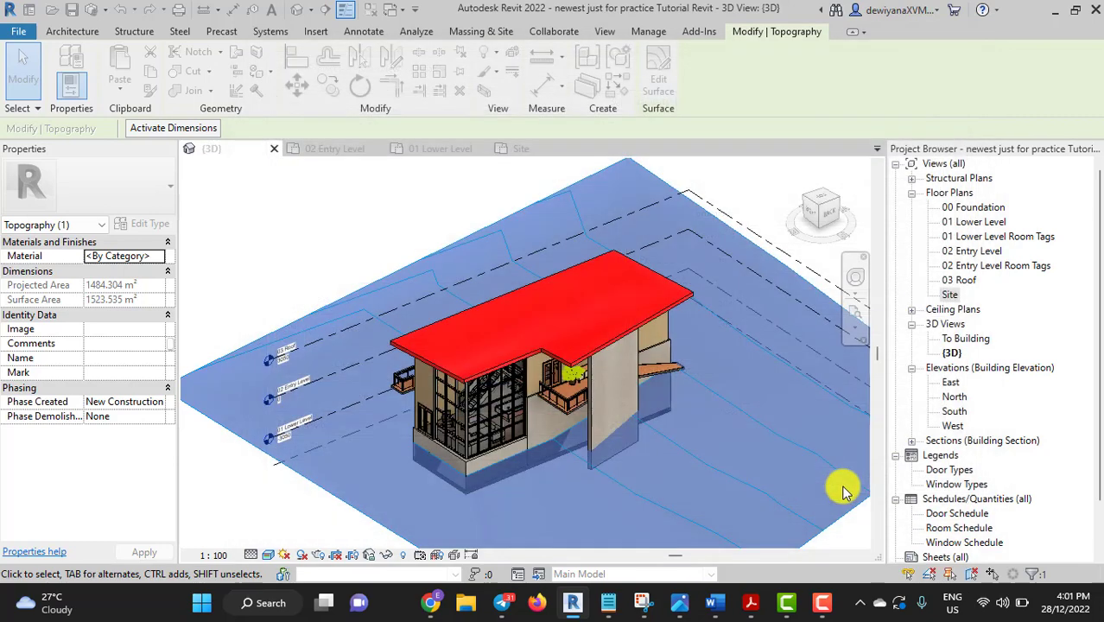
# Step: Deselect and orbit around the grass-covered terrain in 3D, then open the Site floor plan
pyautogui.click(265, 261)
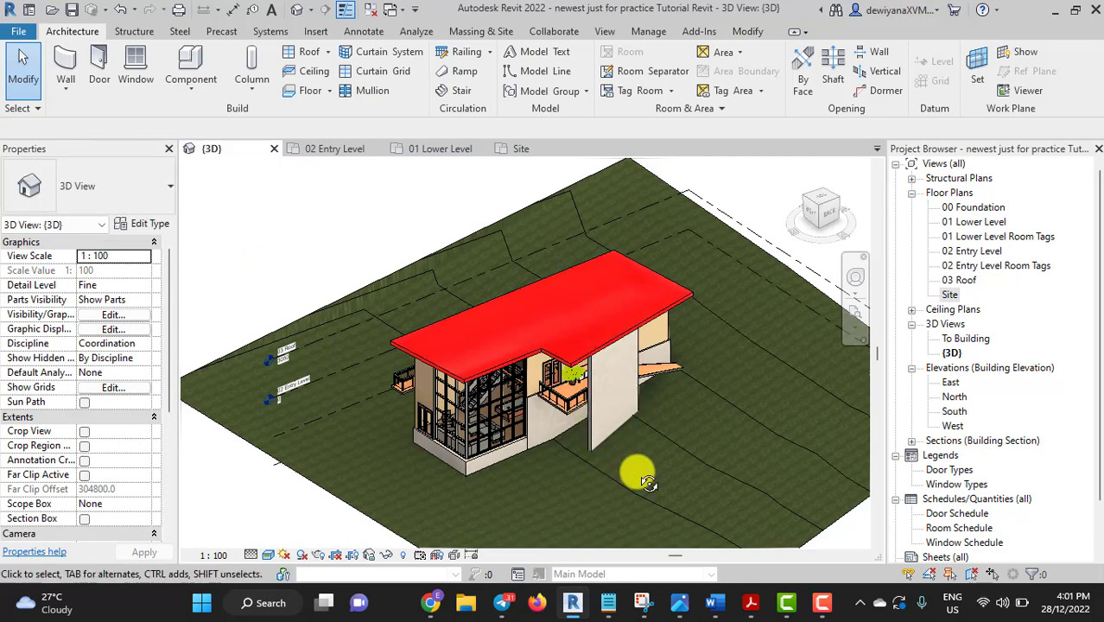
pyautogui.keyDown('shift'); pyautogui.moveTo(648, 482); pyautogui.dragTo(617, 442, button='middle'); pyautogui.keyUp('shift')
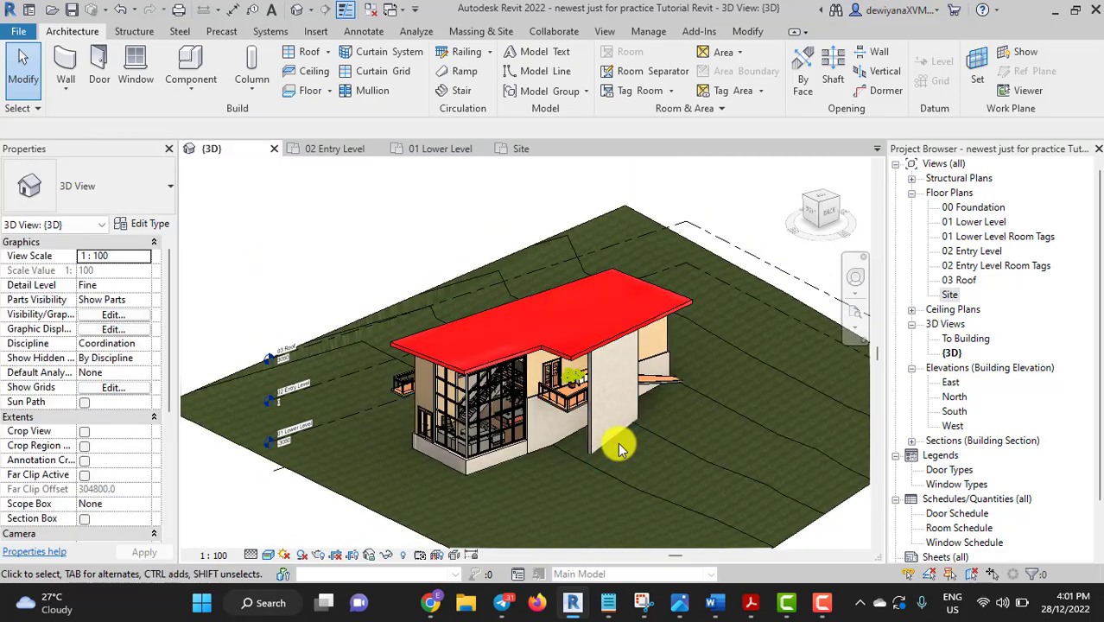
pyautogui.moveTo(570, 445)
pyautogui.keyDown('shift'); pyautogui.mouseDown(button='middle')
pyautogui.moveTo(741, 464)
pyautogui.moveTo(763, 456)
pyautogui.mouseUp(button='middle'); pyautogui.keyUp('shift')
pyautogui.scroll(2, 429, 383)
pyautogui.scroll(3, 429, 380)
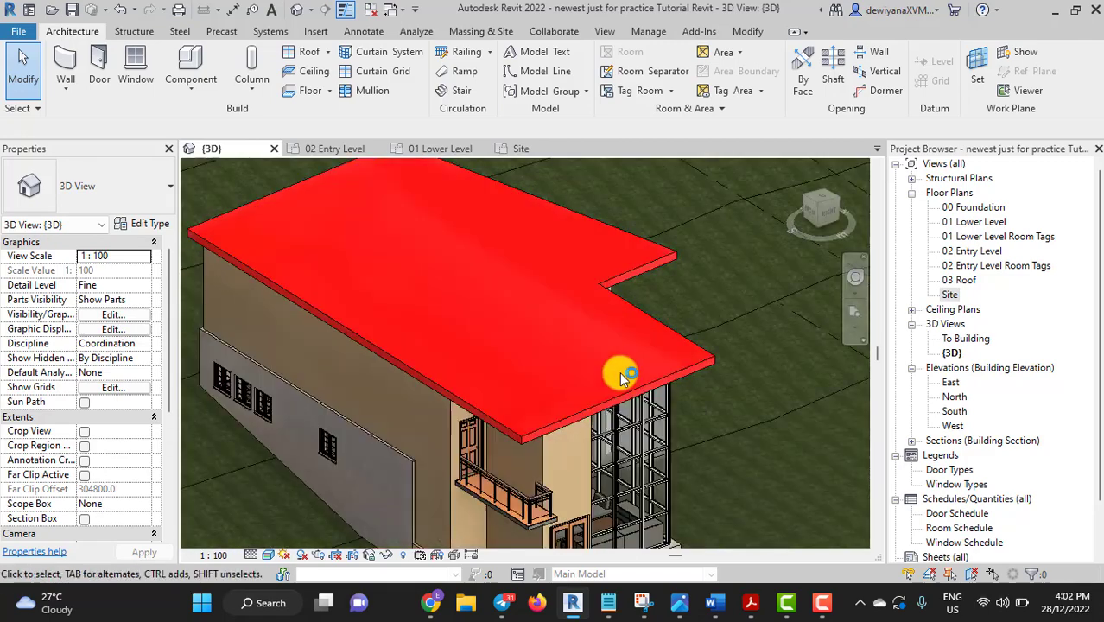
pyautogui.scroll(-3, 727, 395)
pyautogui.moveTo(727, 398)
pyautogui.keyDown('shift'); pyautogui.mouseDown(button='middle')
pyautogui.moveTo(578, 421)
pyautogui.moveTo(732, 365)
pyautogui.moveTo(601, 360)
pyautogui.moveTo(833, 340)
pyautogui.mouseUp(button='middle'); pyautogui.keyUp('shift')
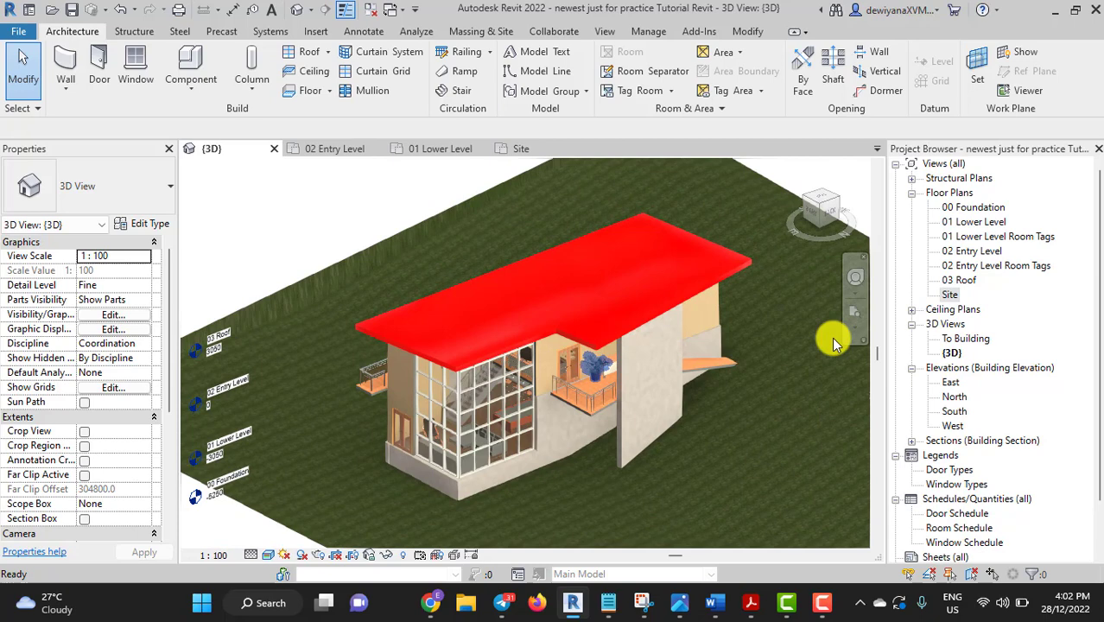
pyautogui.doubleClick(949, 295)
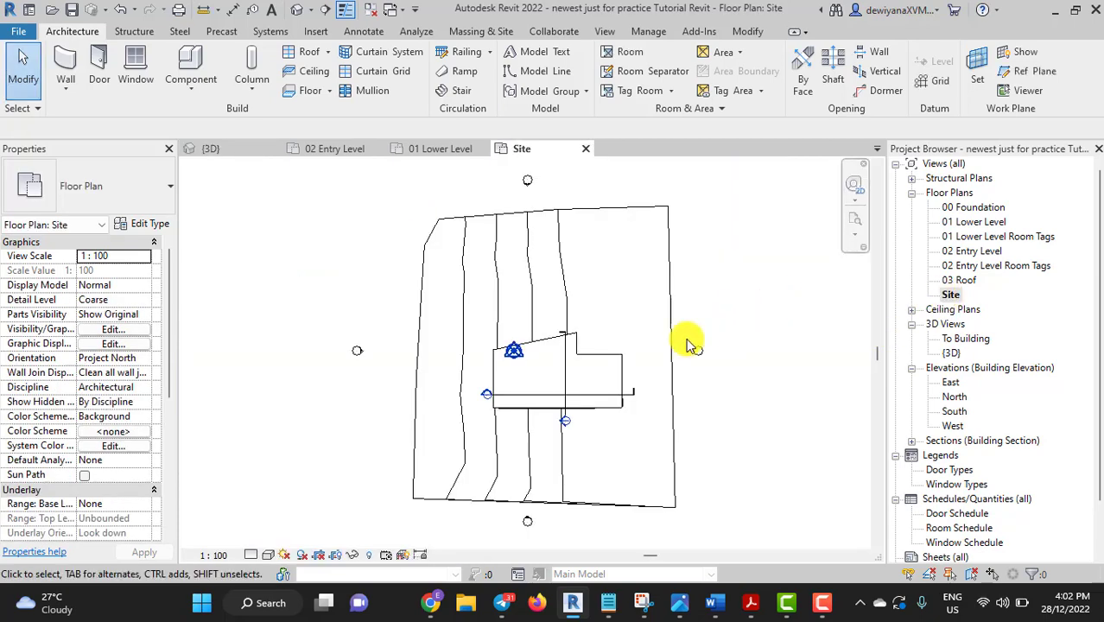
# Step: Set the Site plan to Fine detail level and Consistent Colors visual style
pyautogui.click(261, 561)
pyautogui.click(267, 537)
pyautogui.click(268, 559)
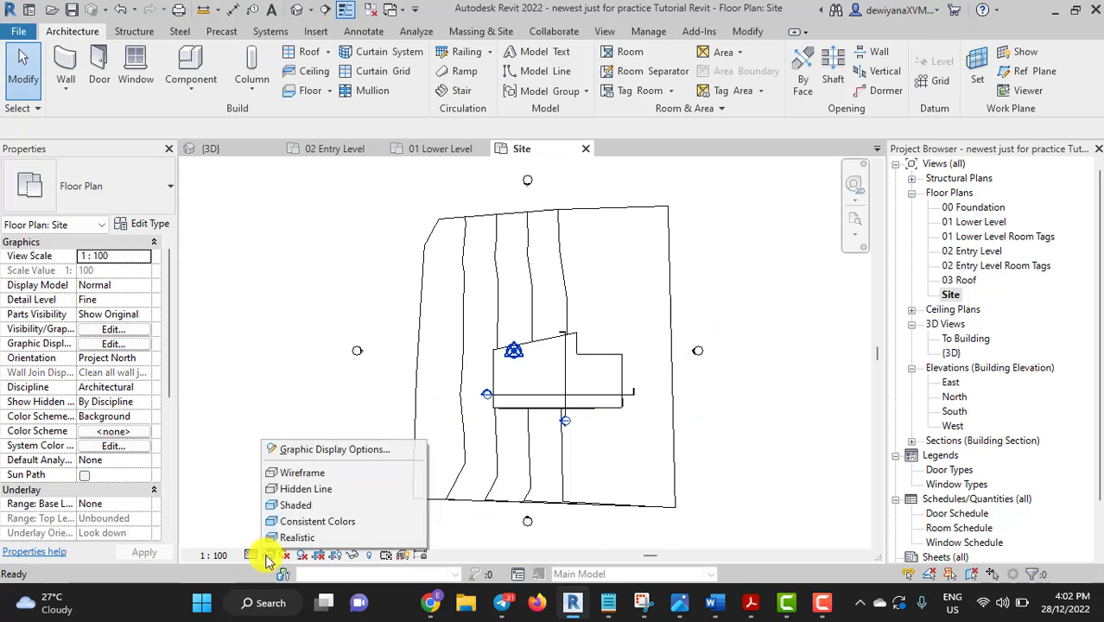
pyautogui.click(291, 521)
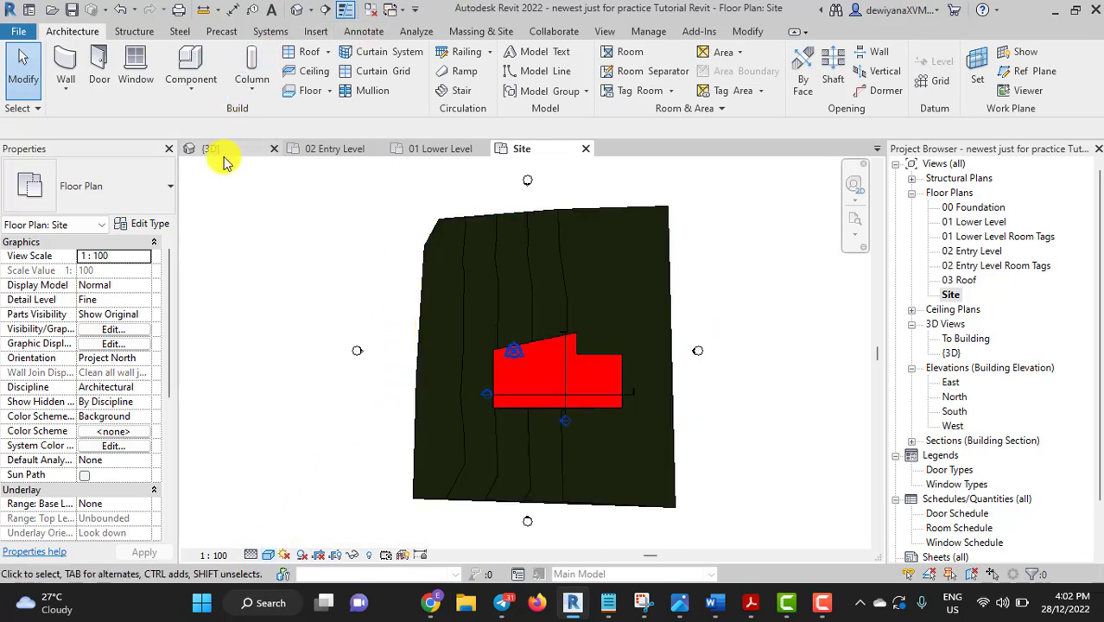
# Step: Start Place a Component and browse the type list to M_RPC Tree - Deciduous: Japanese Maple - 3.0 Meters
pyautogui.click(198, 95)
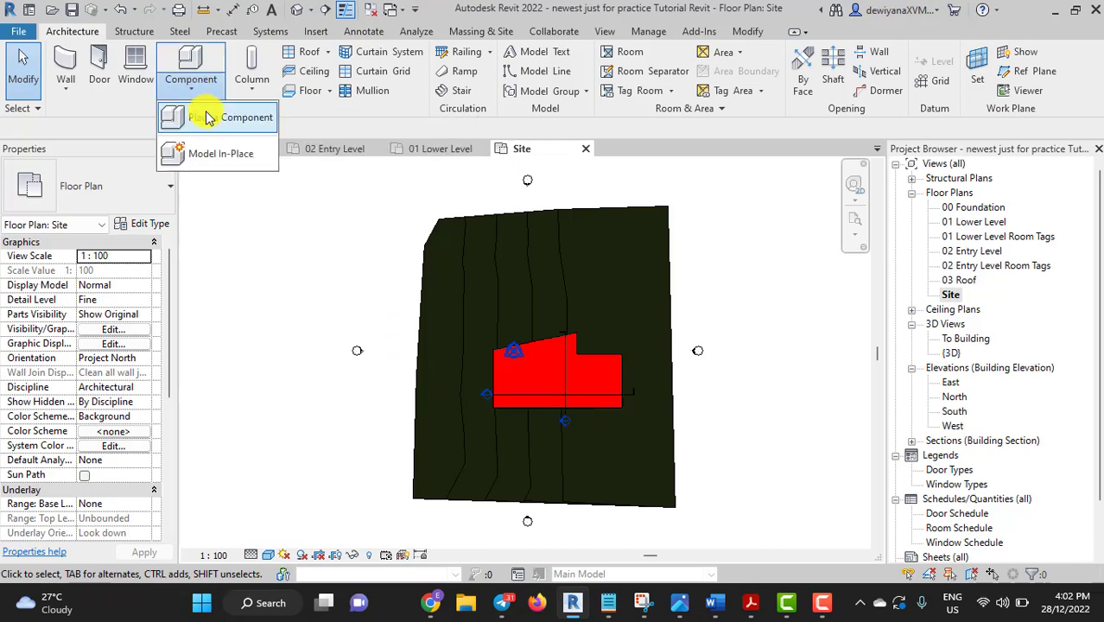
pyautogui.click(211, 123)
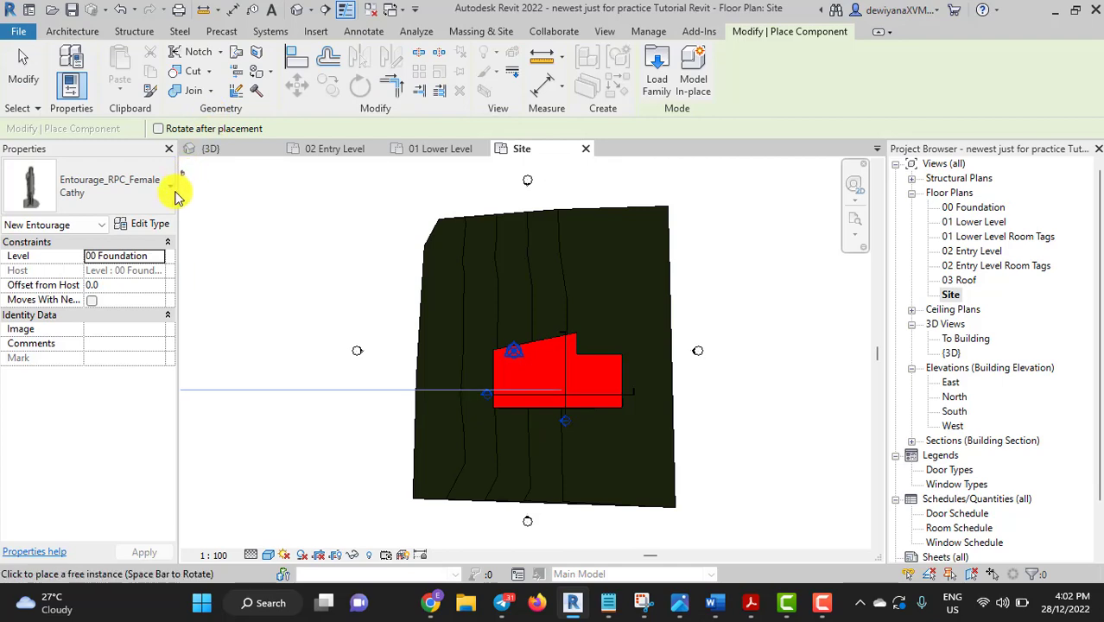
pyautogui.click(170, 186)
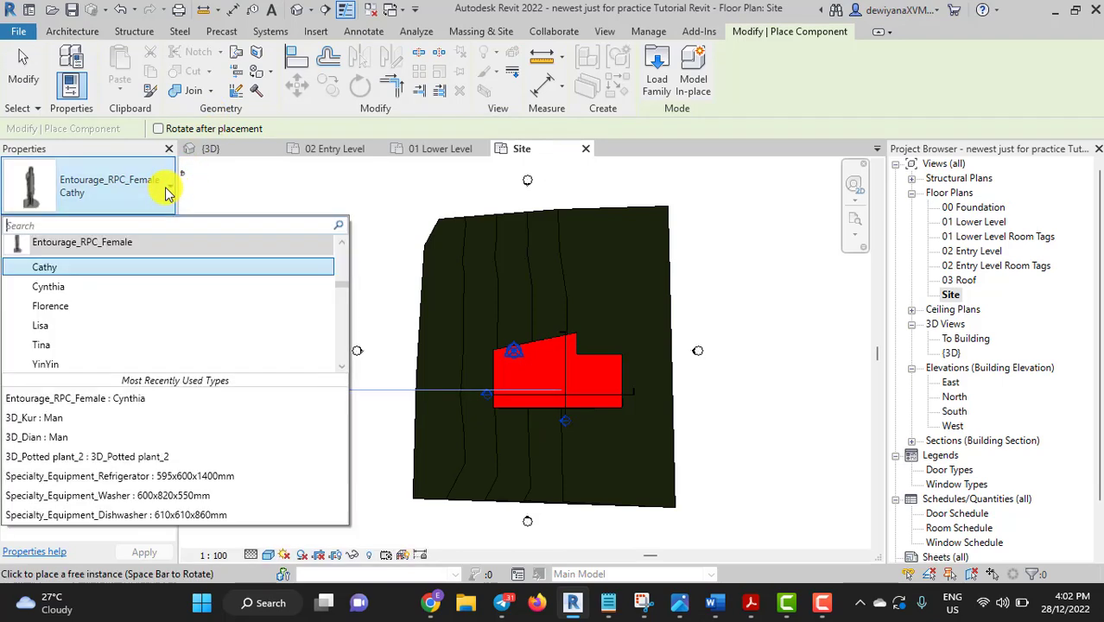
pyautogui.scroll(-5, 76, 350)
pyautogui.scroll(-5, 185, 294)
pyautogui.scroll(-5, 187, 296)
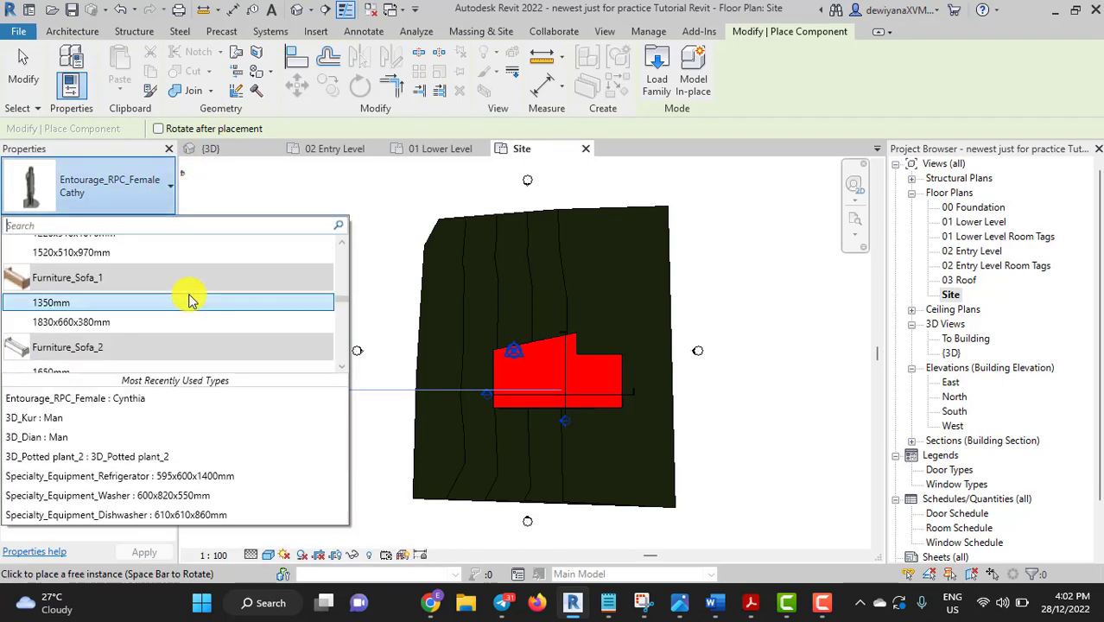
pyautogui.scroll(-5, 197, 298)
pyautogui.scroll(-3, 196, 297)
pyautogui.scroll(-3, 197, 296)
pyautogui.scroll(-3, 203, 295)
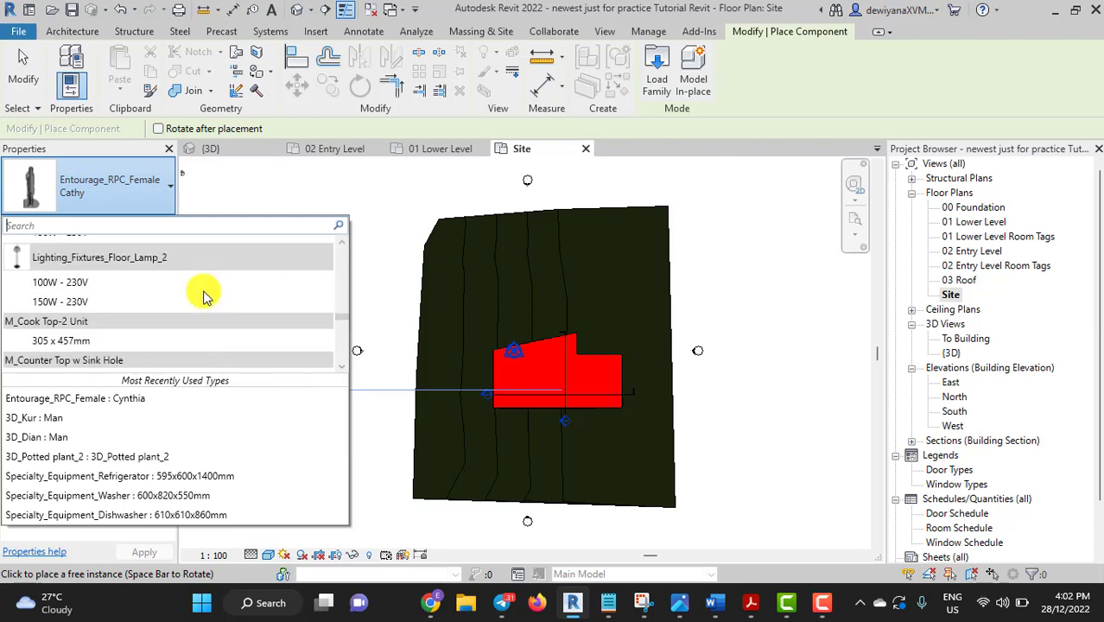
pyautogui.scroll(-3, 206, 294)
pyautogui.scroll(-3, 208, 292)
pyautogui.scroll(-1, 207, 292)
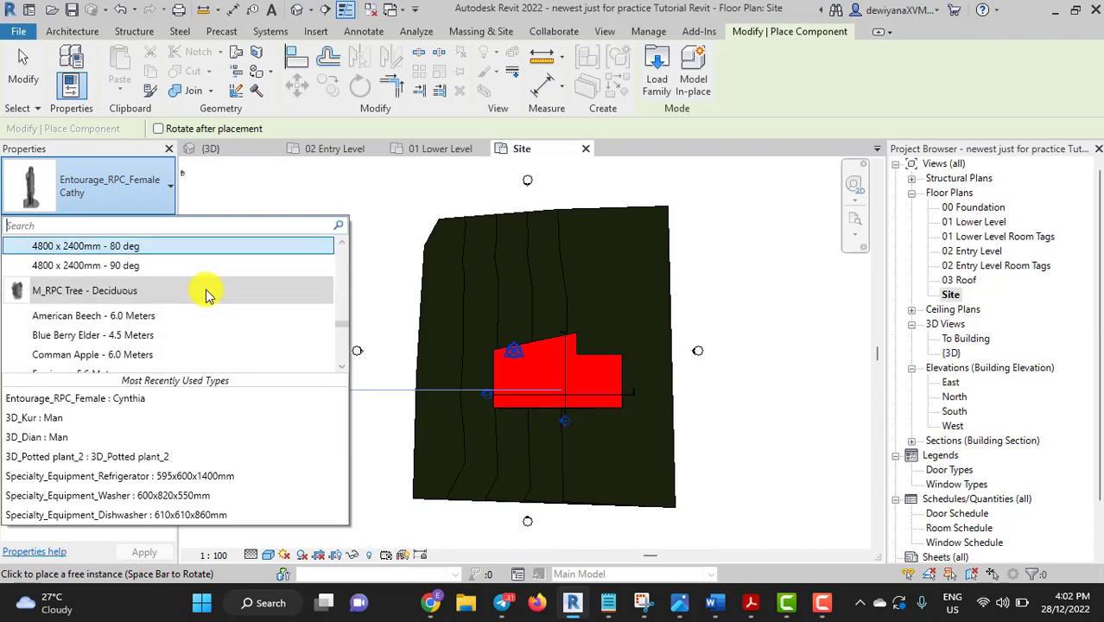
pyautogui.scroll(-1, 208, 292)
pyautogui.scroll(2, 124, 293)
pyautogui.scroll(2, 129, 280)
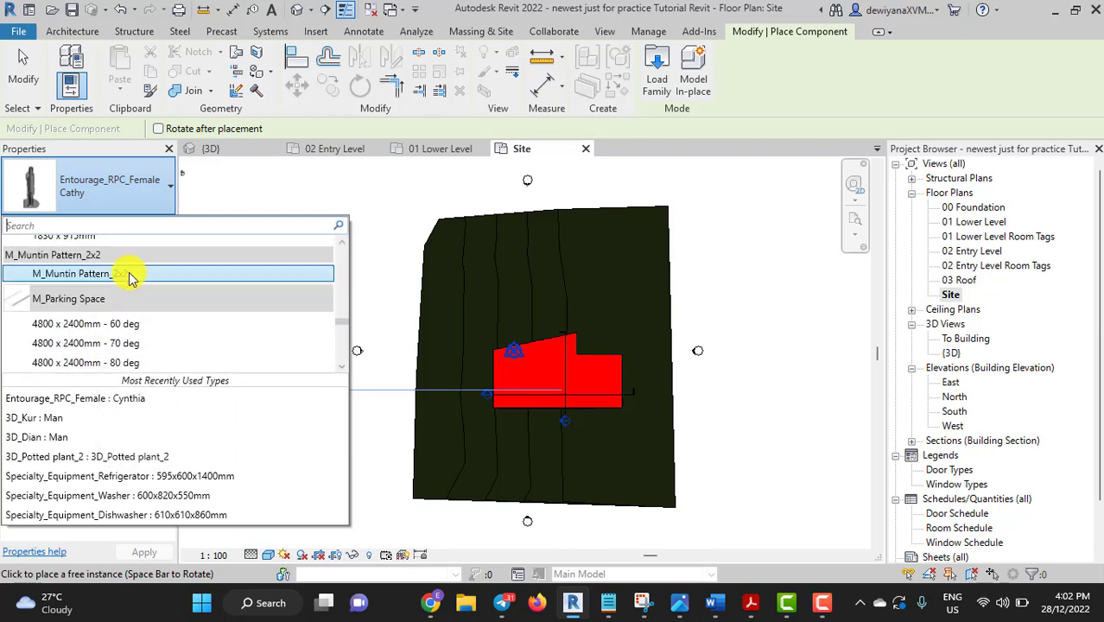
pyautogui.scroll(2, 153, 324)
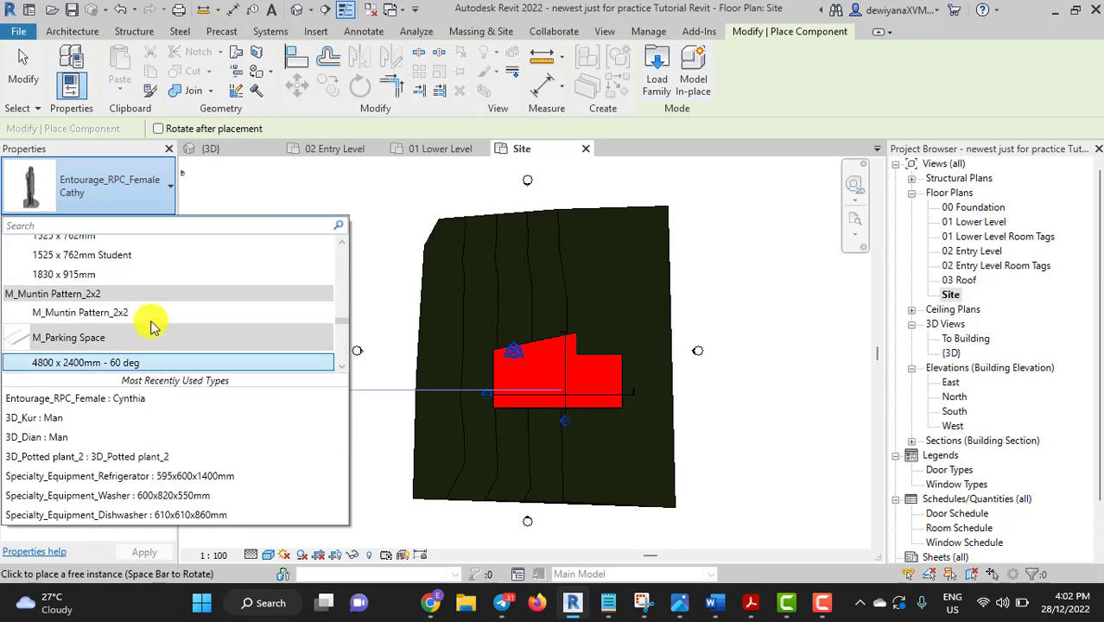
pyautogui.scroll(-1, 153, 323)
pyautogui.scroll(-2, 152, 324)
pyautogui.scroll(-2, 153, 324)
pyautogui.scroll(1, 153, 324)
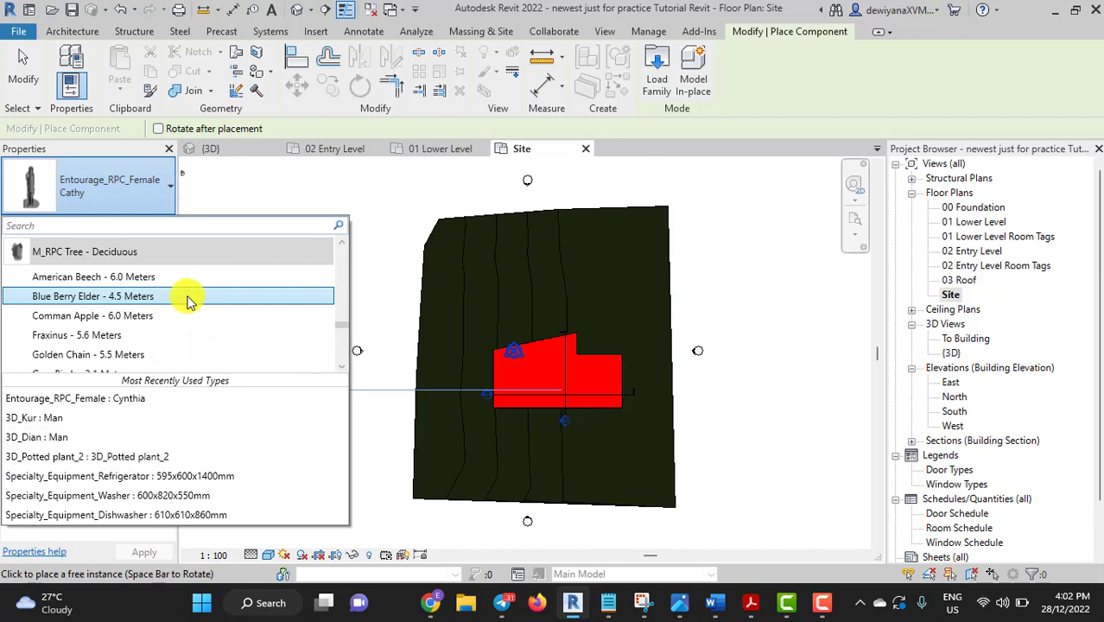
pyautogui.scroll(-1, 155, 318)
pyautogui.scroll(1, 168, 316)
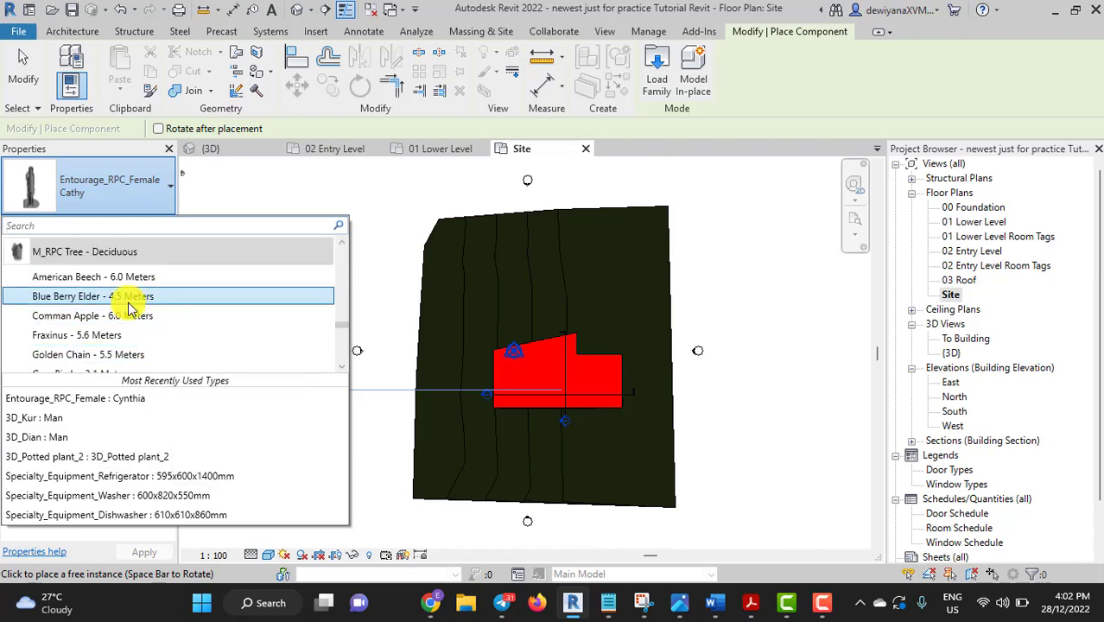
pyautogui.scroll(-1, 151, 302)
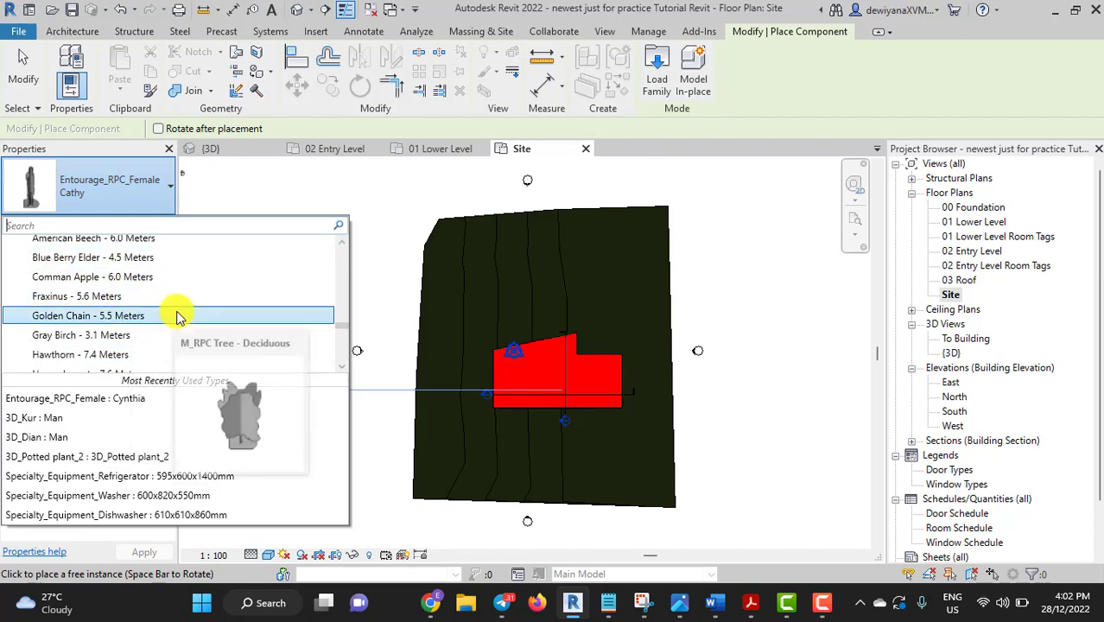
pyautogui.scroll(-2, 180, 316)
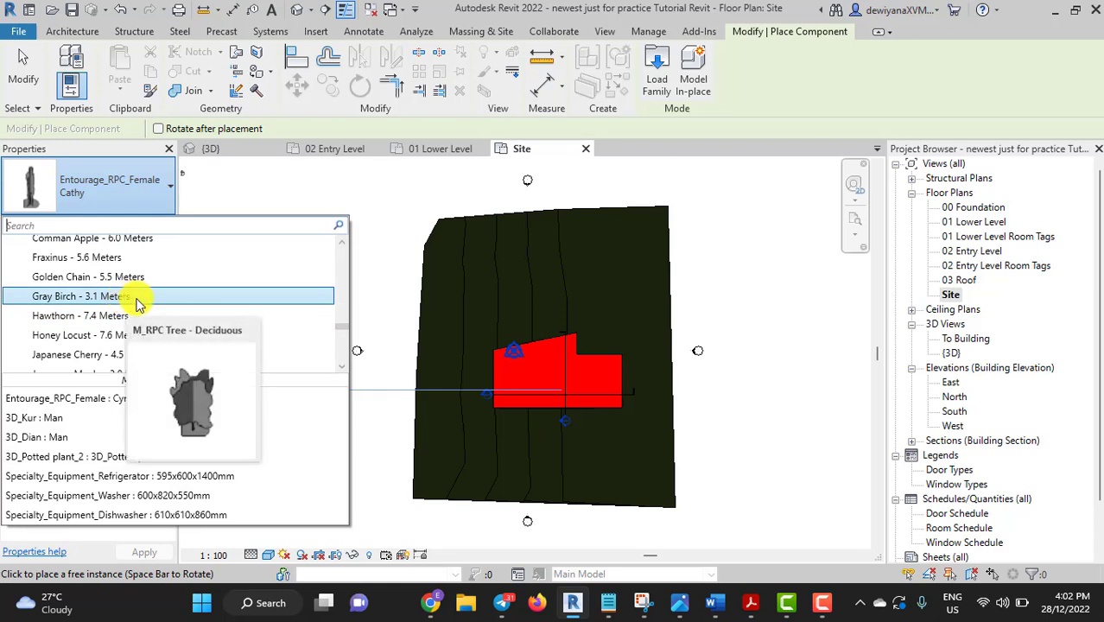
pyautogui.scroll(-2, 207, 304)
pyautogui.moveTo(80, 335)
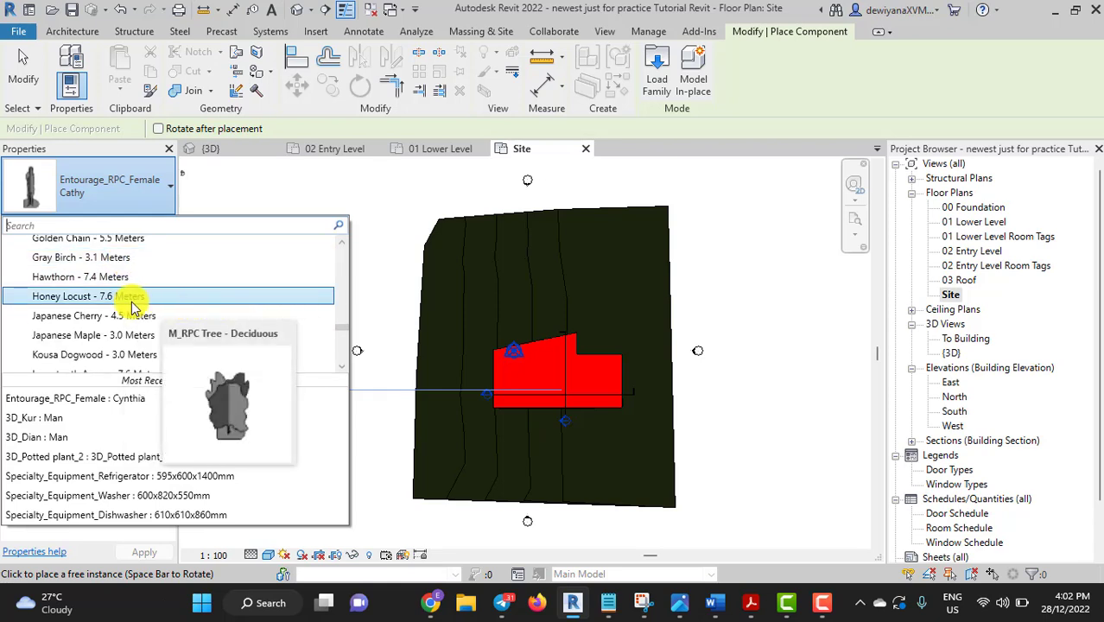
# Step: Choose Japanese Maple - 3.0 Meters and place four maples: three in a row above the house, one south of it
pyautogui.click(148, 336)
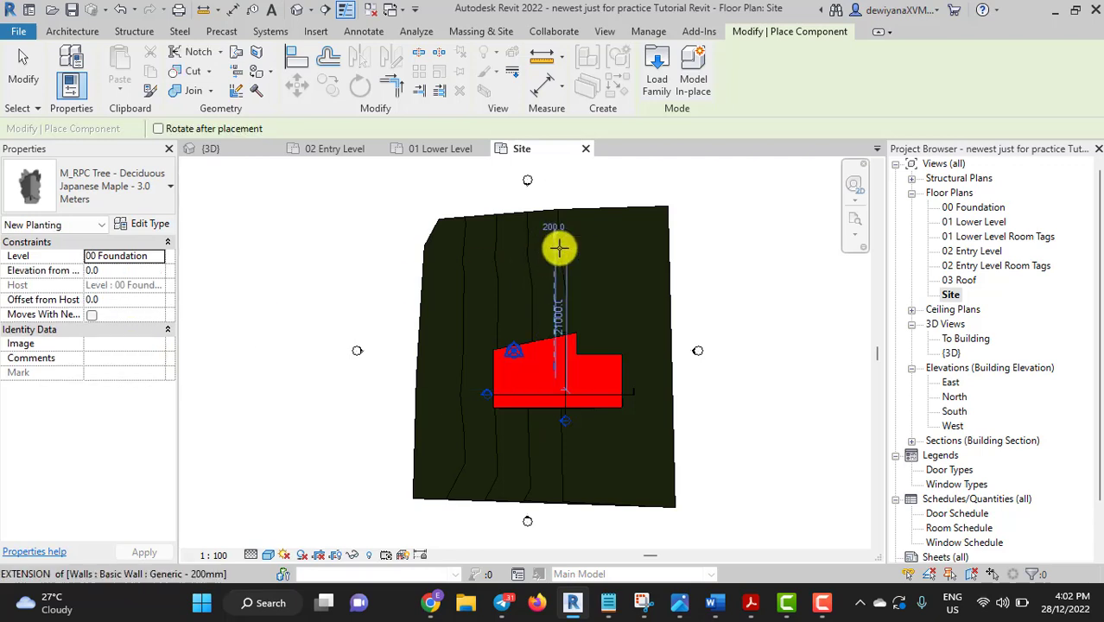
pyautogui.scroll(4, 559, 249)
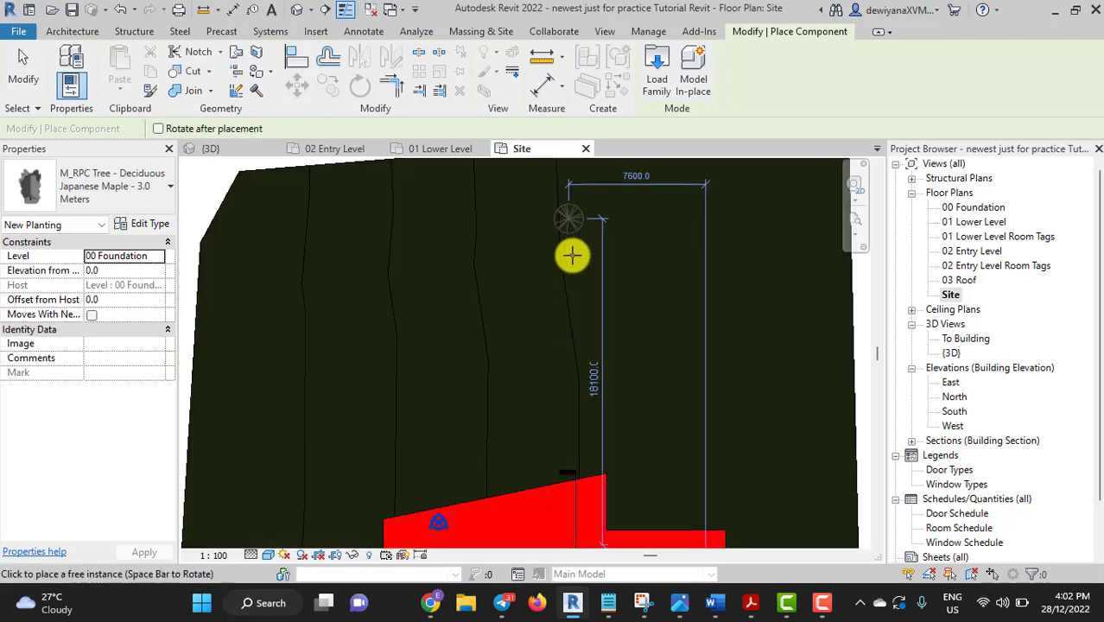
pyautogui.click(572, 255)
pyautogui.click(565, 329)
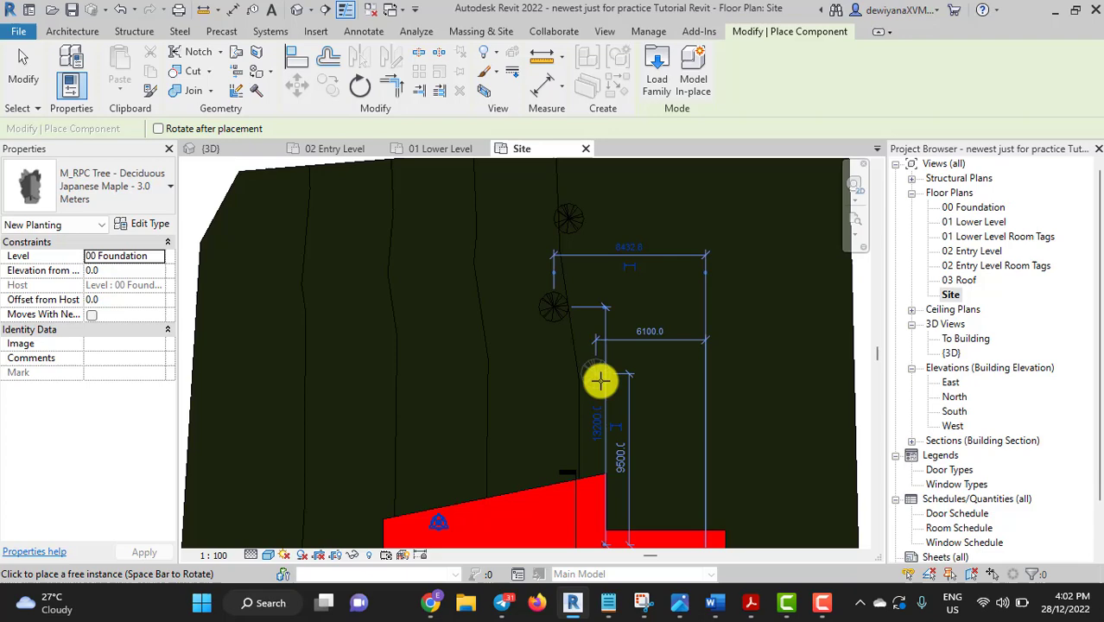
pyautogui.click(554, 419)
pyautogui.scroll(-2, 552, 423)
pyautogui.scroll(-1, 548, 432)
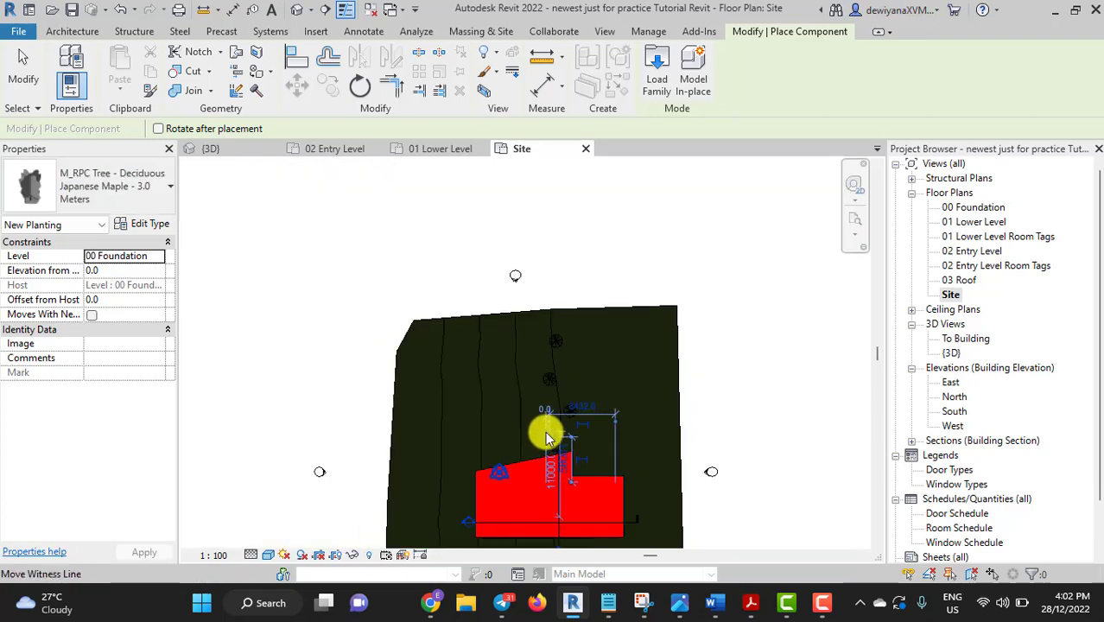
pyautogui.moveTo(546, 439); pyautogui.dragTo(592, 215, button='middle')
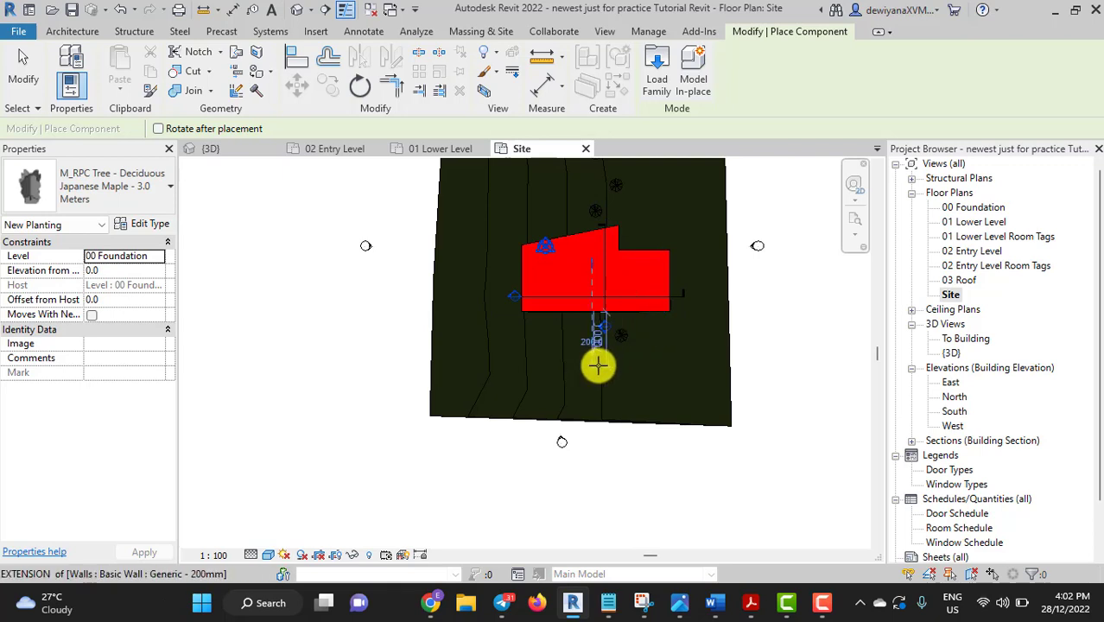
pyautogui.click(637, 390)
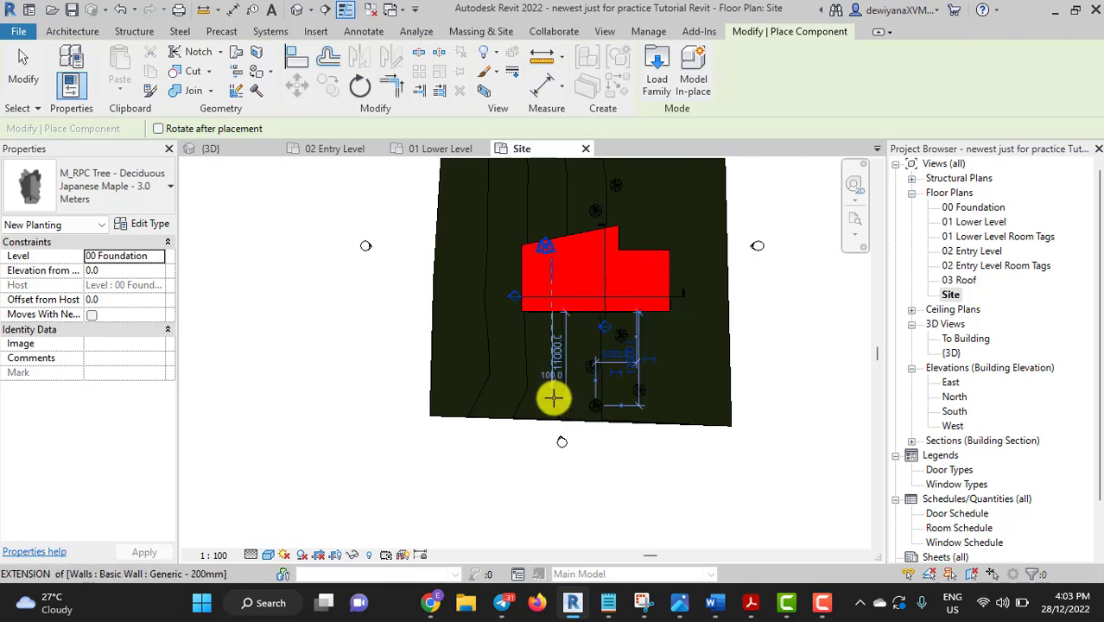
pyautogui.scroll(-2, 553, 398)
pyautogui.scroll(3, 561, 241)
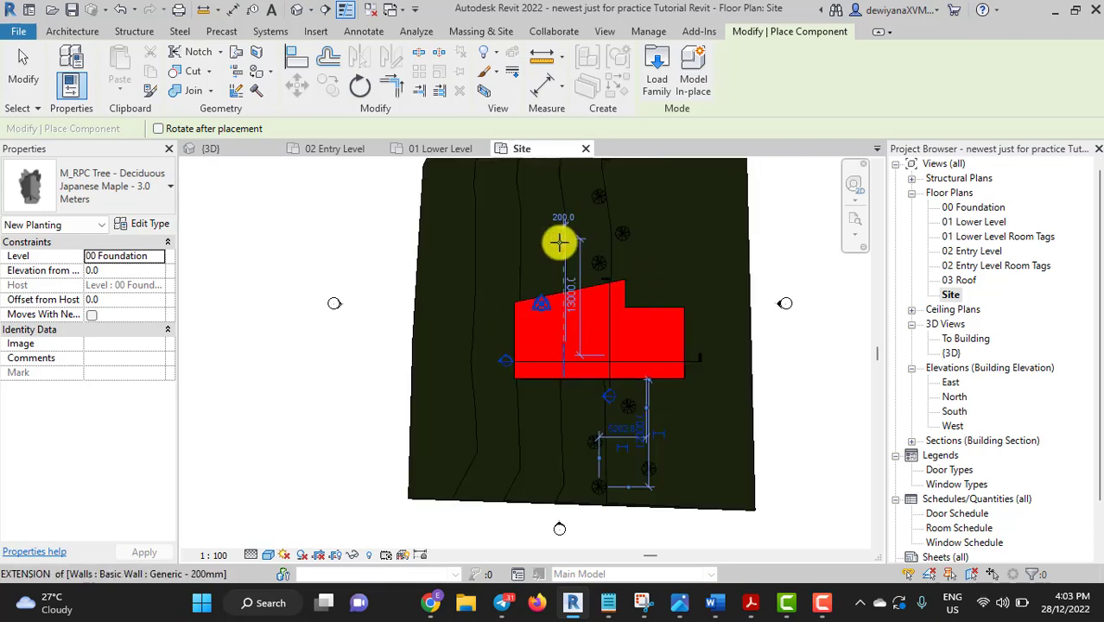
# Step: Open the tree type list and scroll to Shumard Oak - 9.1 Meters
pyautogui.click(170, 192)
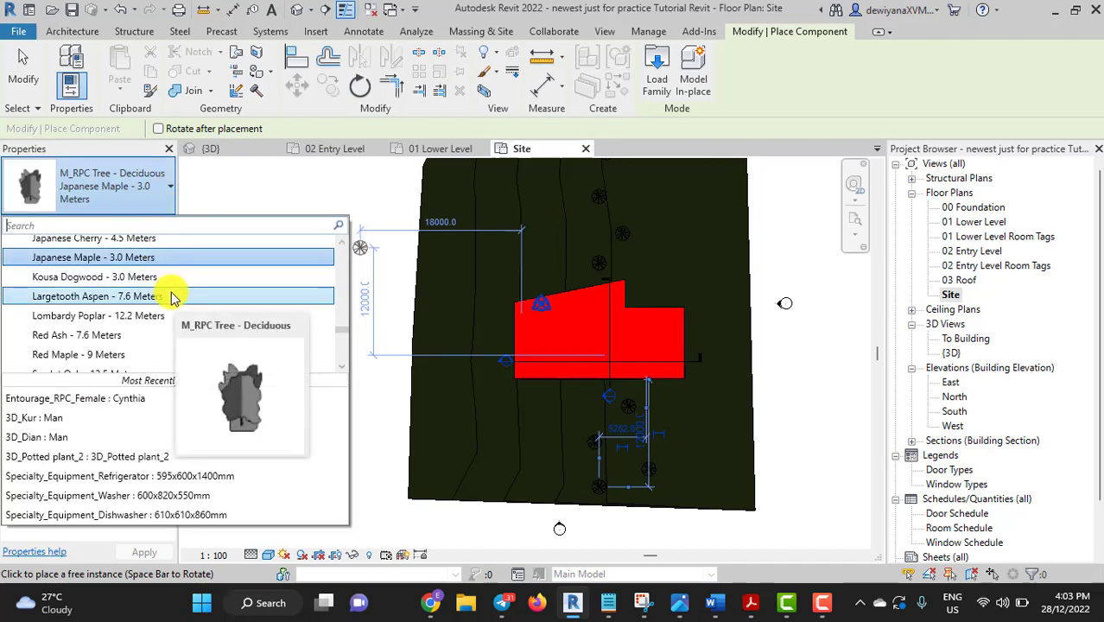
pyautogui.scroll(-1, 137, 298)
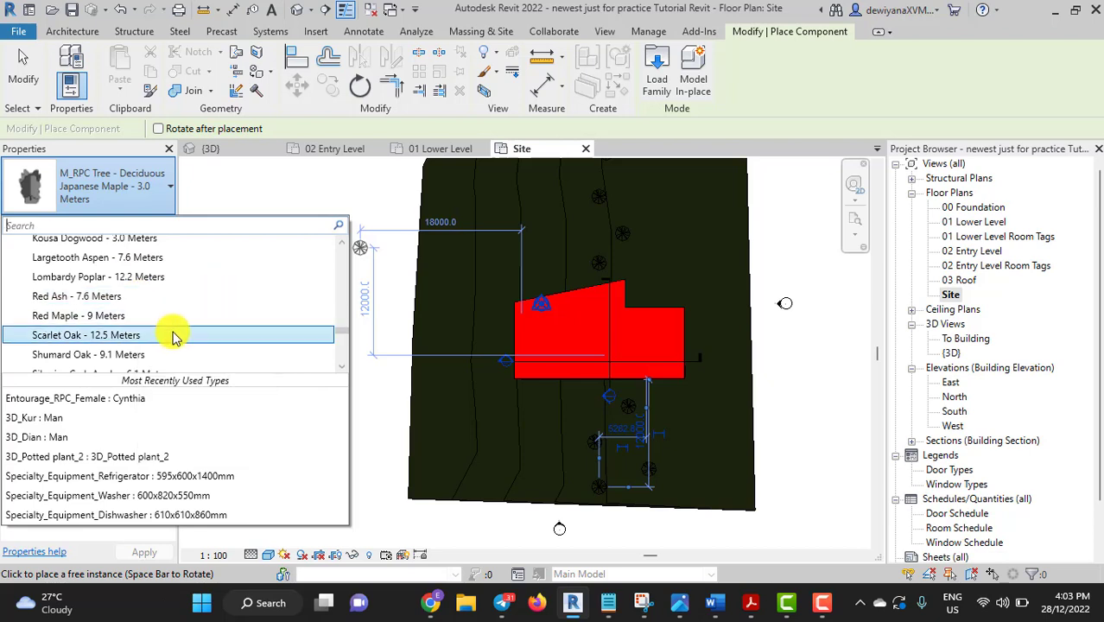
# Step: Choose Shumard Oak - 9.1 Meters, place five oaks north and south of the house, then exit placement
pyautogui.click(86, 355)
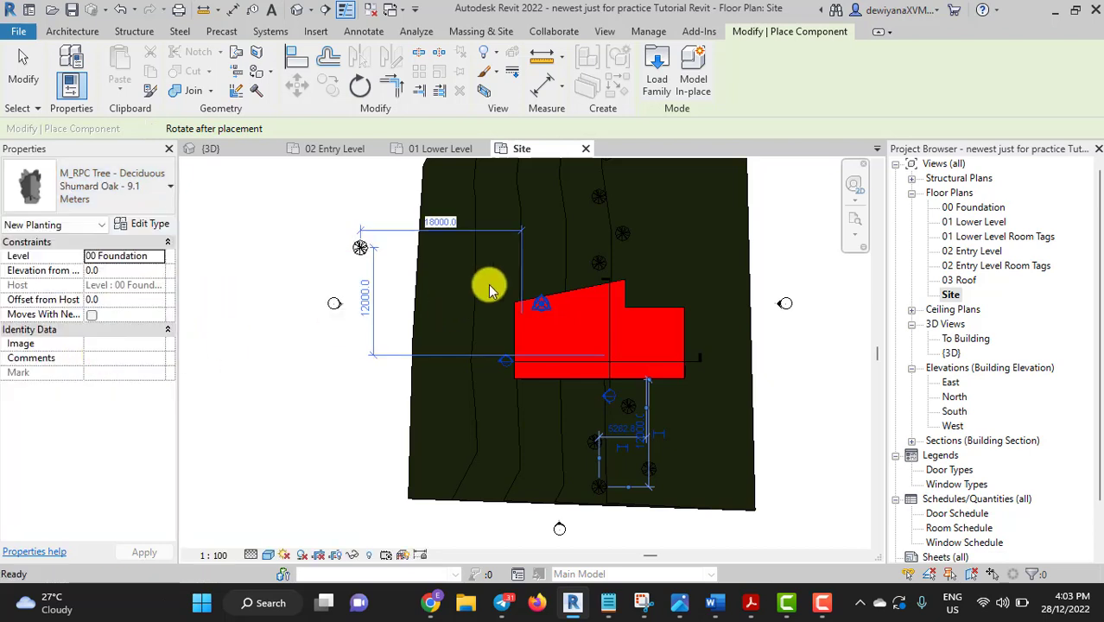
pyautogui.click(550, 181)
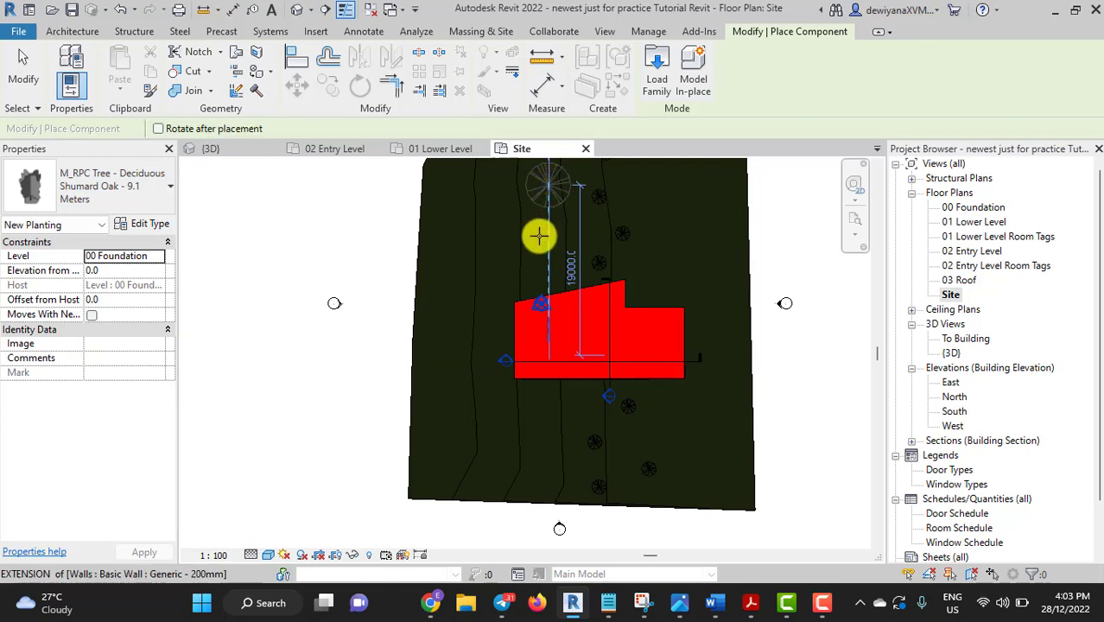
pyautogui.click(534, 249)
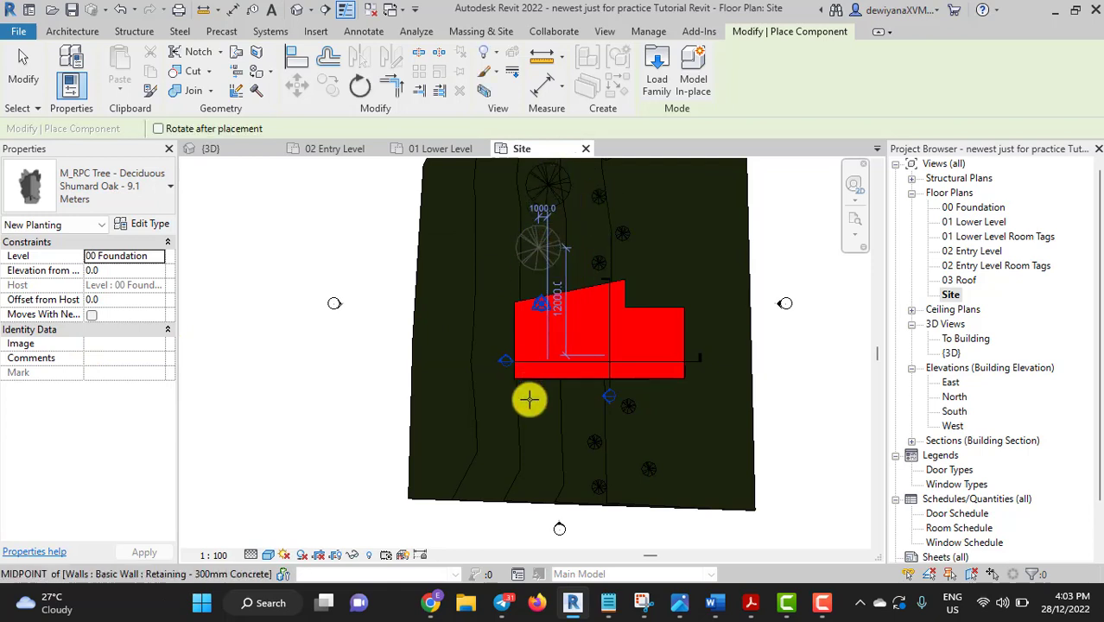
pyautogui.click(537, 463)
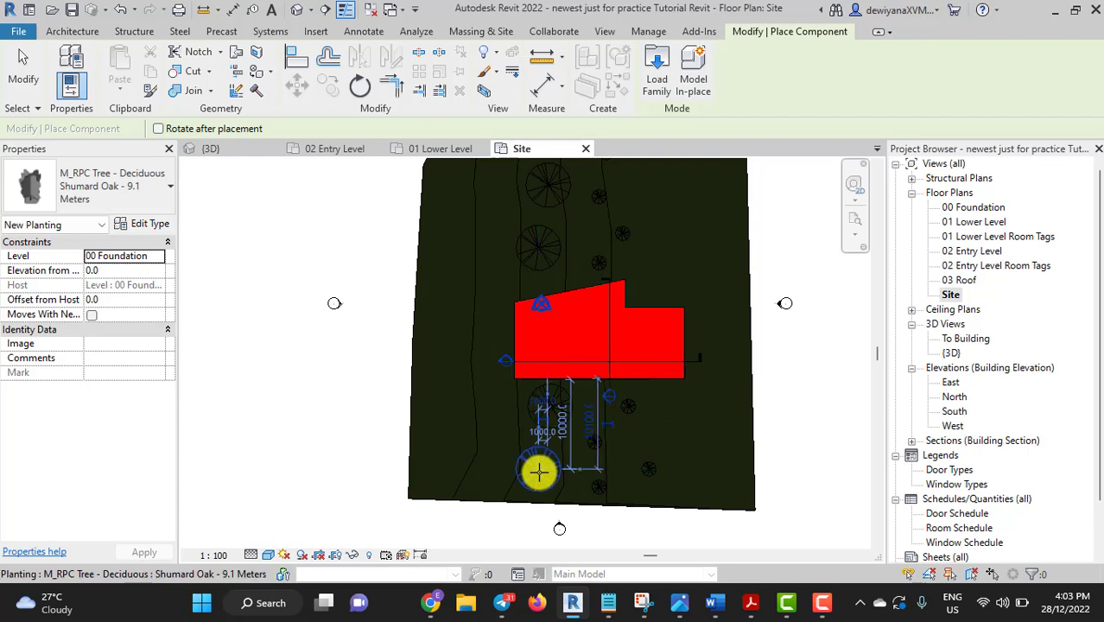
pyautogui.click(487, 225)
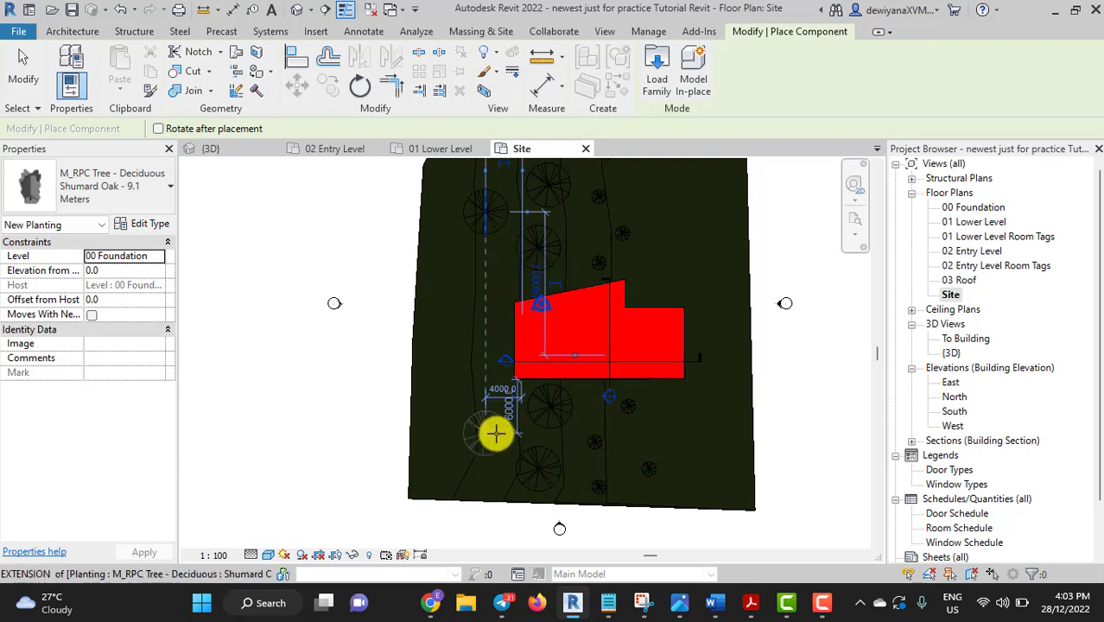
pyautogui.click(494, 434)
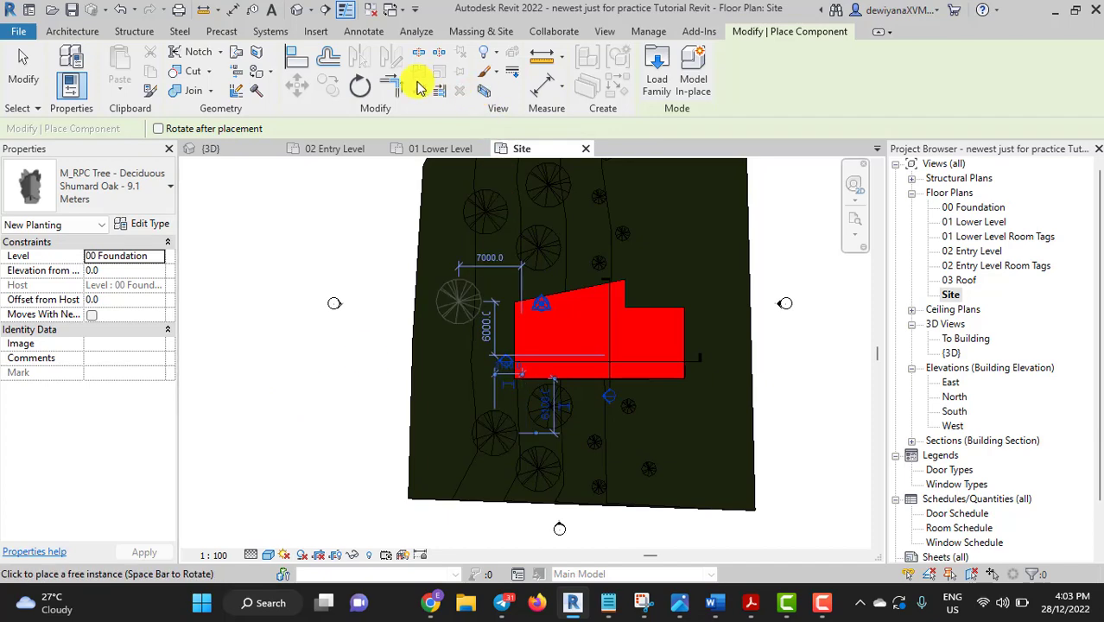
pyautogui.click(23, 73)
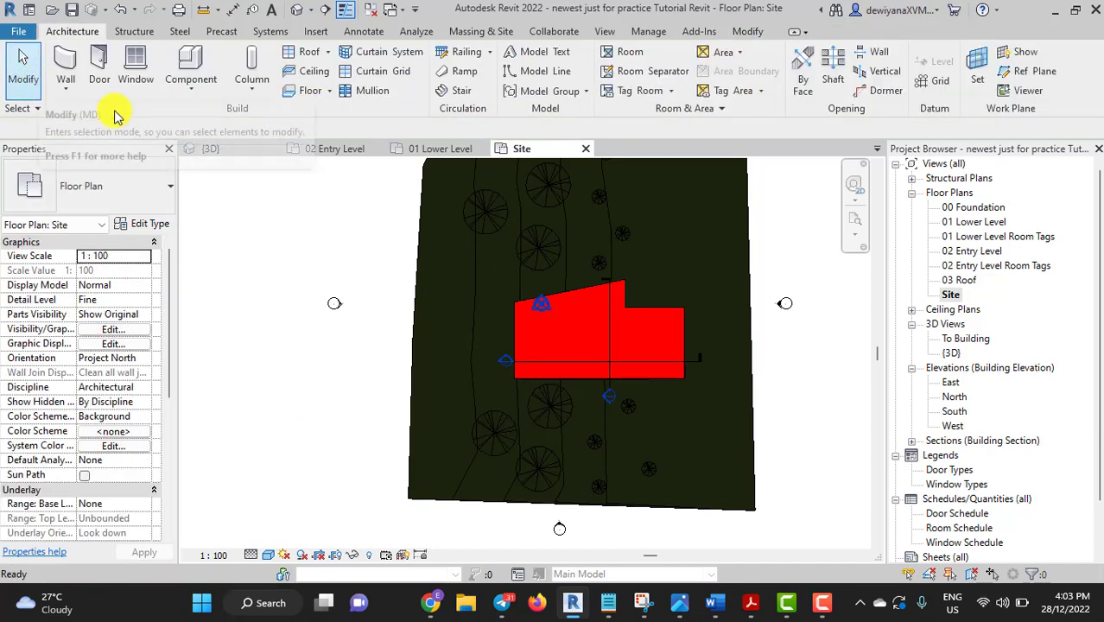
# Step: Switch to the {3D} view and orbit around the house to inspect the maples and oaks
pyautogui.click(233, 150)
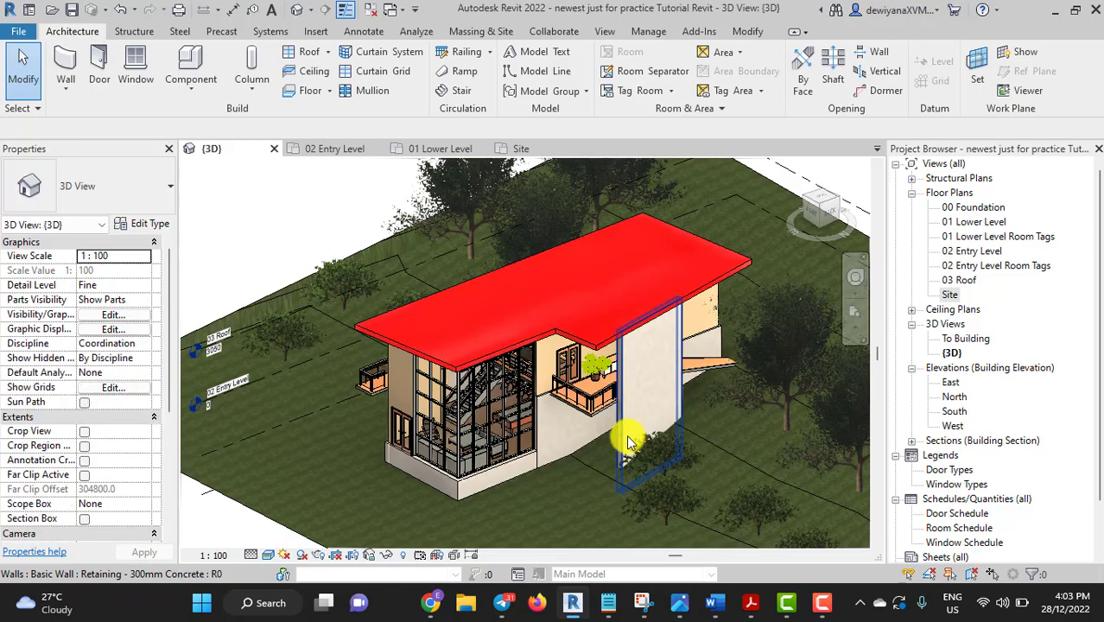
pyautogui.keyDown('shift'); pyautogui.moveTo(628, 441); pyautogui.dragTo(707, 389, button='middle'); pyautogui.keyUp('shift')
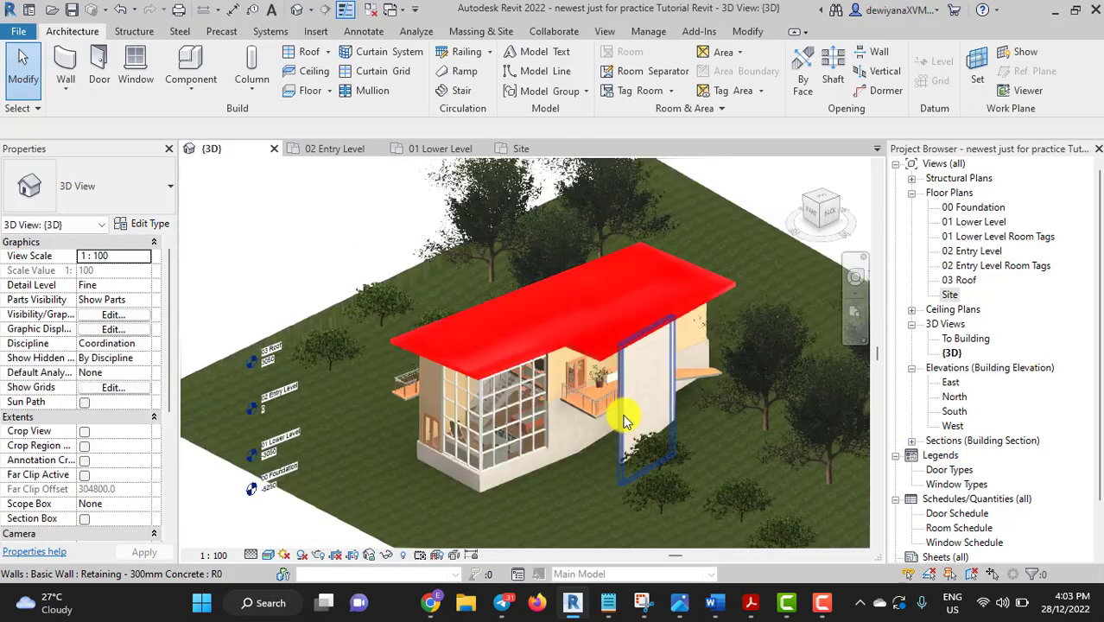
pyautogui.keyDown('shift'); pyautogui.moveTo(744, 395); pyautogui.dragTo(783, 387, button='middle'); pyautogui.keyUp('shift')
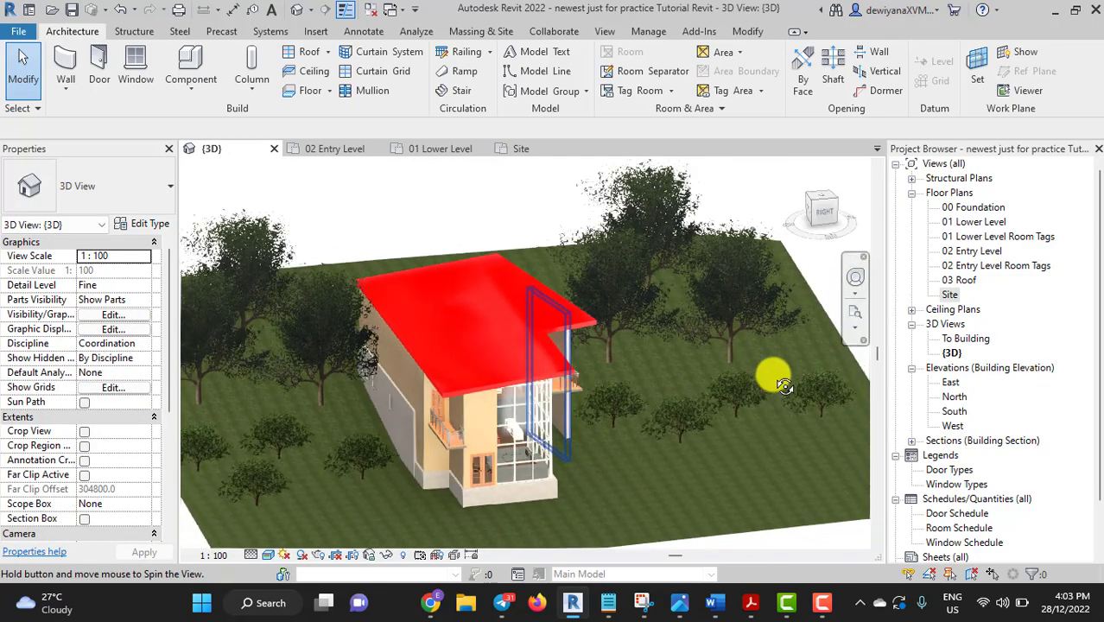
pyautogui.moveTo(565, 412)
pyautogui.keyDown('shift'); pyautogui.mouseDown(button='middle')
pyautogui.moveTo(732, 393)
pyautogui.moveTo(394, 313)
pyautogui.moveTo(332, 382)
pyautogui.moveTo(456, 461)
pyautogui.moveTo(595, 436)
pyautogui.moveTo(778, 468)
pyautogui.moveTo(648, 424)
pyautogui.moveTo(608, 437)
pyautogui.moveTo(665, 486)
pyautogui.moveTo(747, 489)
pyautogui.moveTo(493, 431)
pyautogui.moveTo(596, 443)
pyautogui.mouseUp(button='middle'); pyautogui.keyUp('shift')
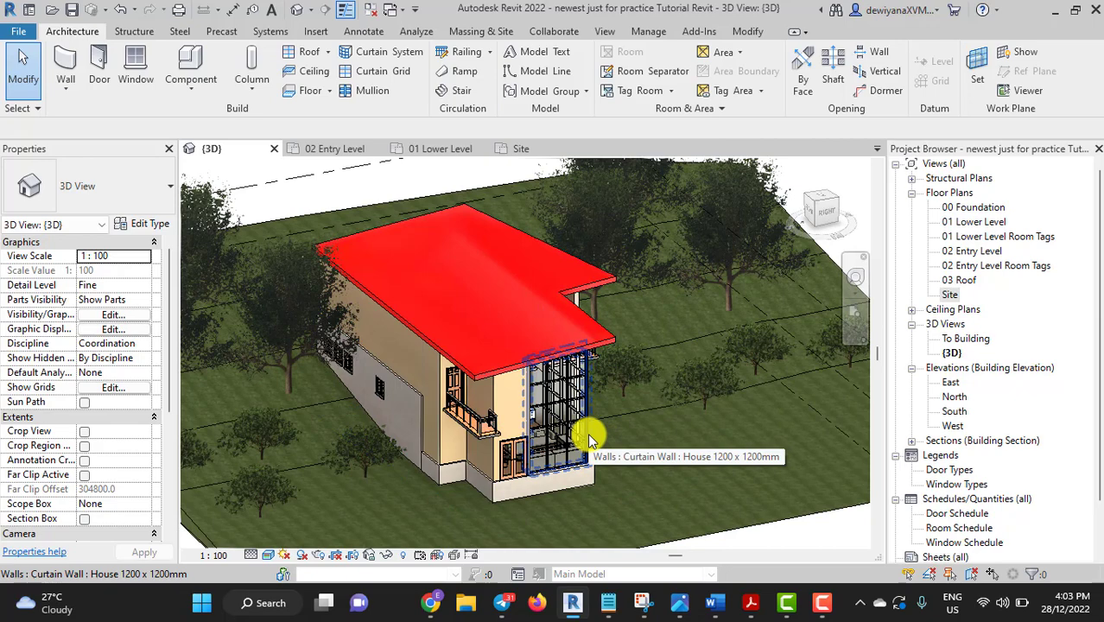
pyautogui.moveTo(590, 438)
pyautogui.keyDown('shift'); pyautogui.mouseDown(button='middle')
pyautogui.moveTo(636, 413)
pyautogui.moveTo(425, 352)
pyautogui.mouseUp(button='middle'); pyautogui.keyUp('shift')
pyautogui.scroll(-3, 635, 413)
pyautogui.scroll(2, 425, 352)
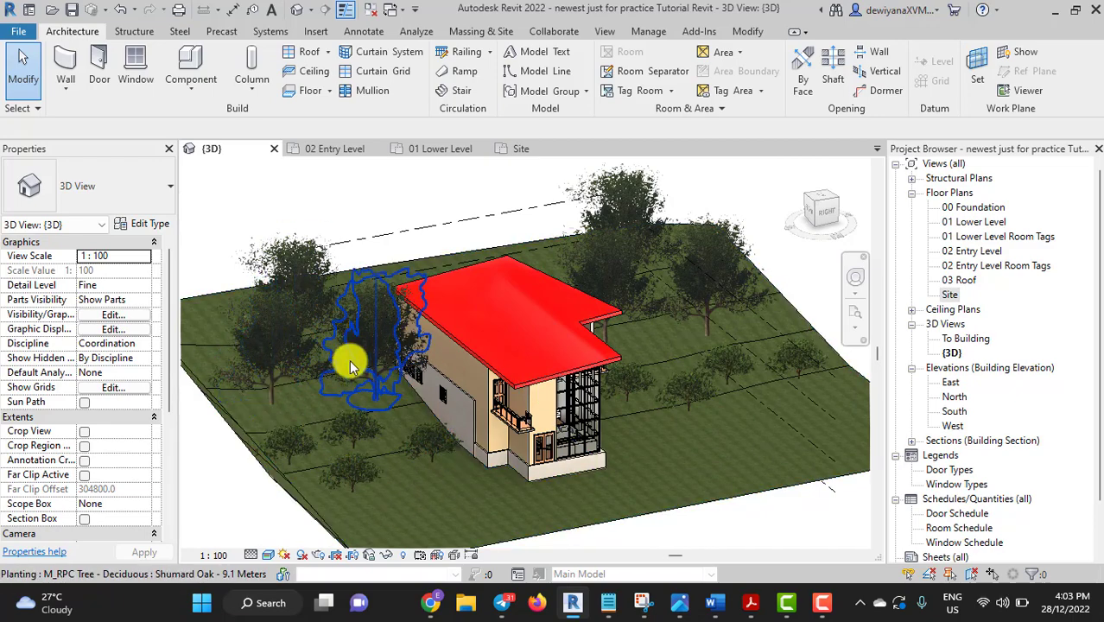
pyautogui.scroll(3, 644, 444)
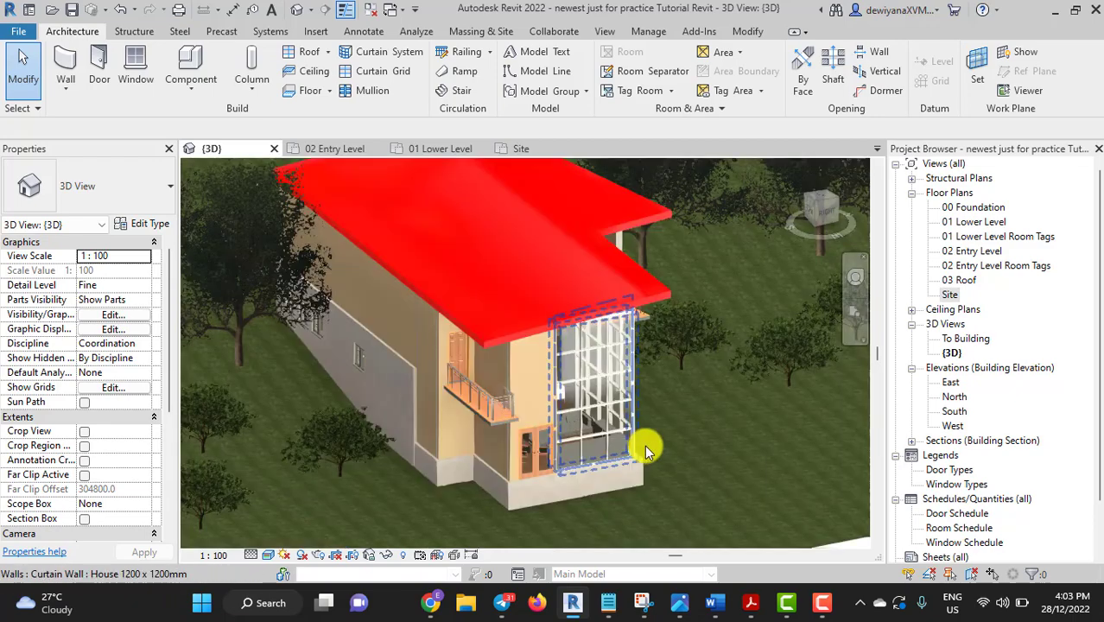
pyautogui.scroll(-2, 674, 445)
pyautogui.moveTo(701, 444)
pyautogui.keyDown('shift'); pyautogui.mouseDown(button='middle')
pyautogui.moveTo(640, 443)
pyautogui.moveTo(783, 322)
pyautogui.mouseUp(button='middle'); pyautogui.keyUp('shift')
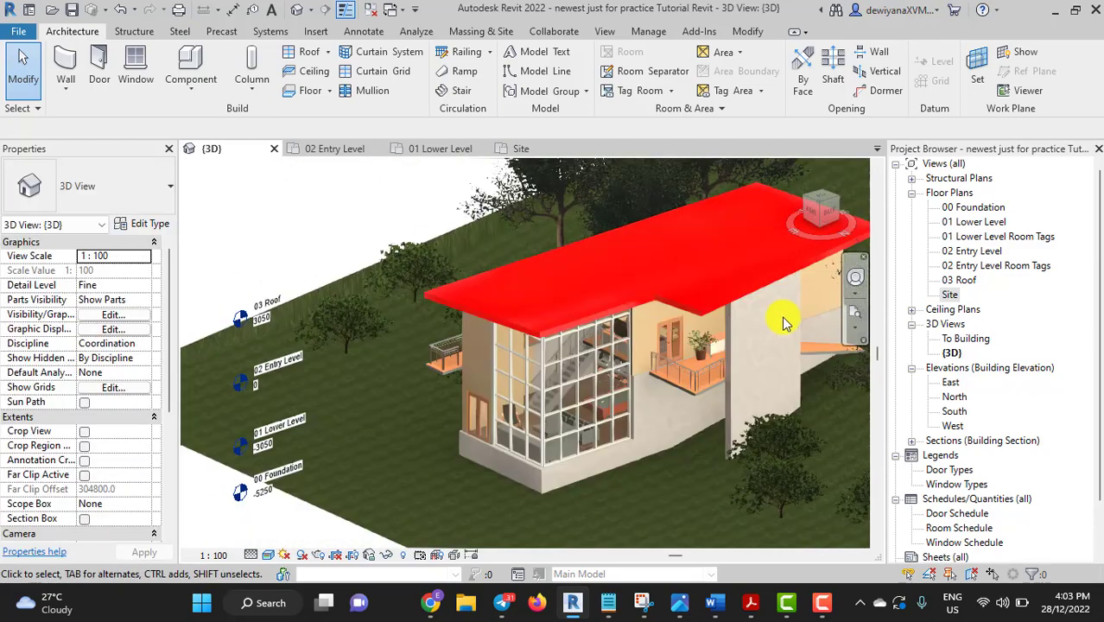
pyautogui.scroll(1, 783, 323)
pyautogui.scroll(1, 783, 322)
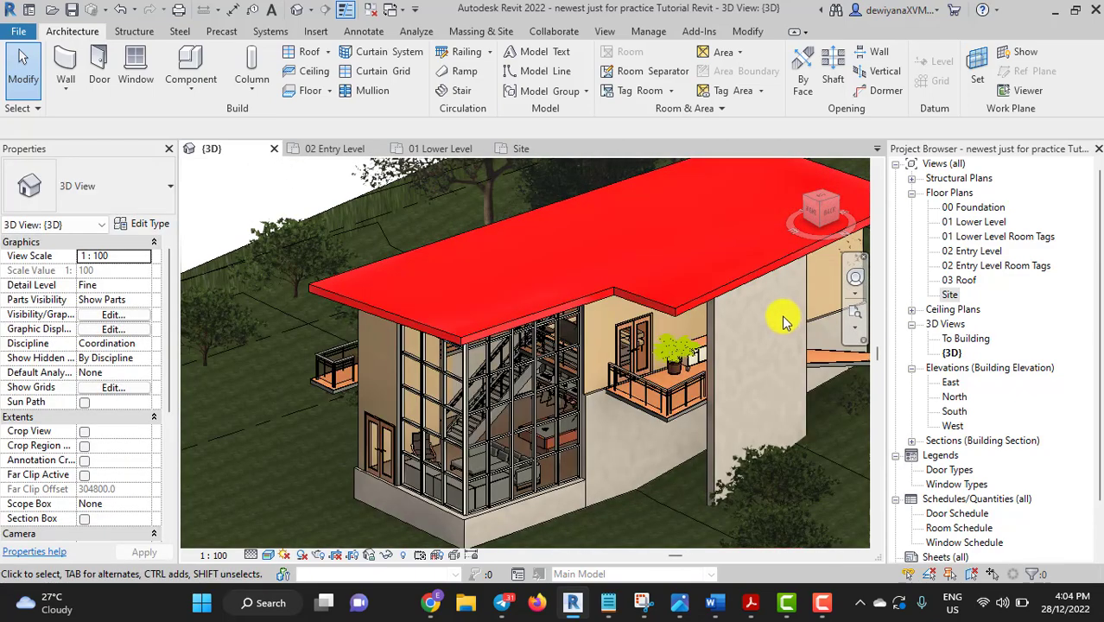